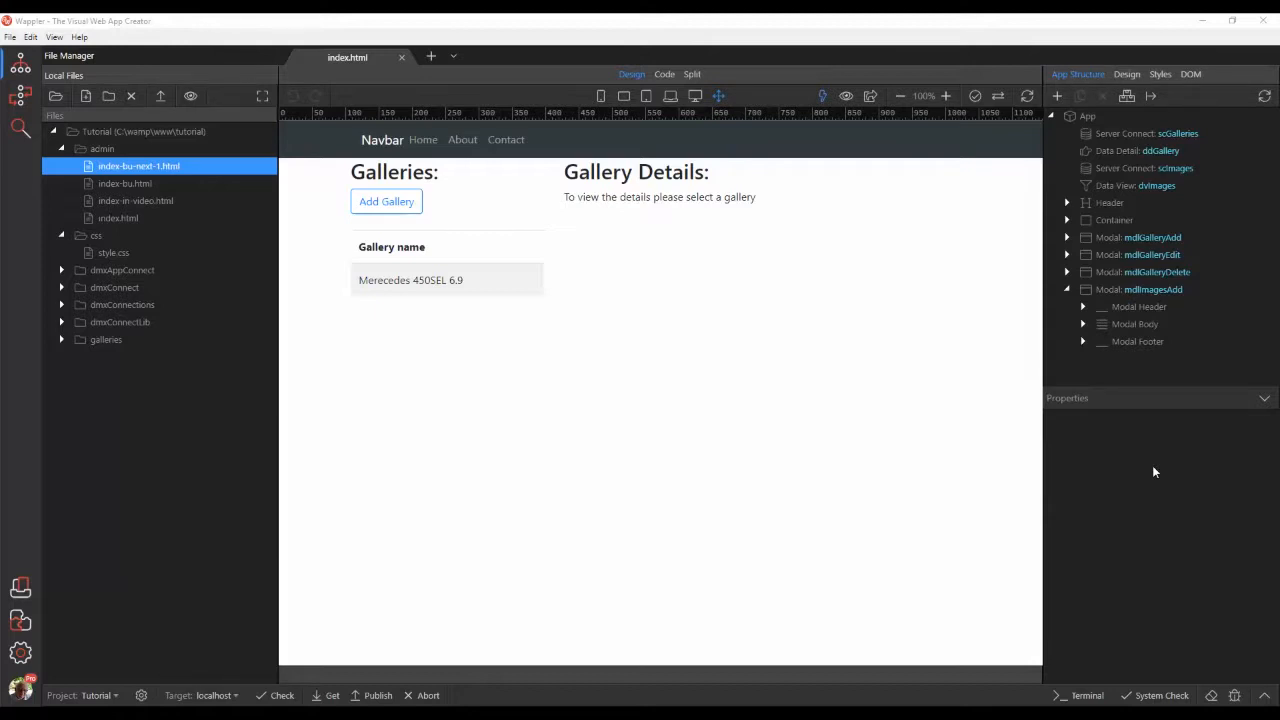
Insert a Data Detail component under dvImages and give it the ID ddImage
{"action": "left_click", "coordinate": [1125, 185]}
{"action": "left_click", "coordinate": [1057, 96]}
{"action": "left_click", "coordinate": [895, 275]}
{"action": "left_click", "coordinate": [1036, 325]}
{"action": "left_click_drag", "start_coordinate": [1188, 449], "coordinate": [1062, 447]}
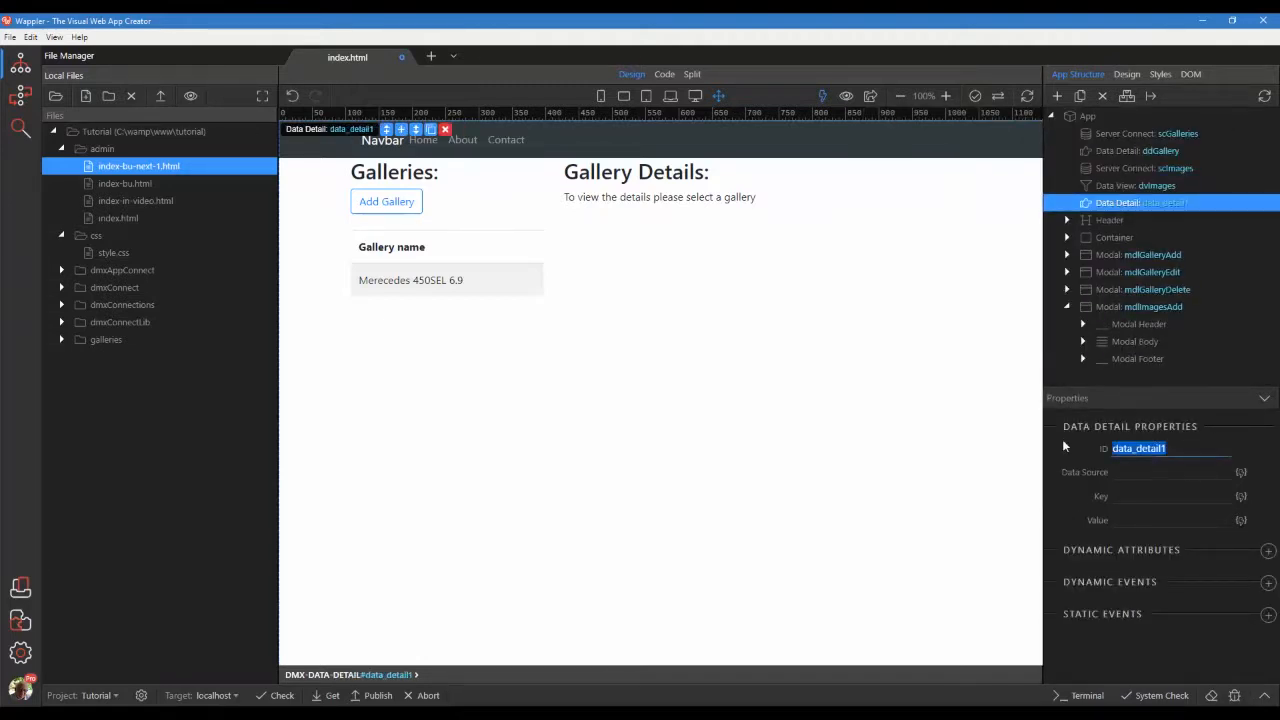
{"action": "type", "text": "ddImage"}
Bind ddImage's data source to dvImages.data with imageID as its key
{"action": "left_click", "coordinate": [1241, 473]}
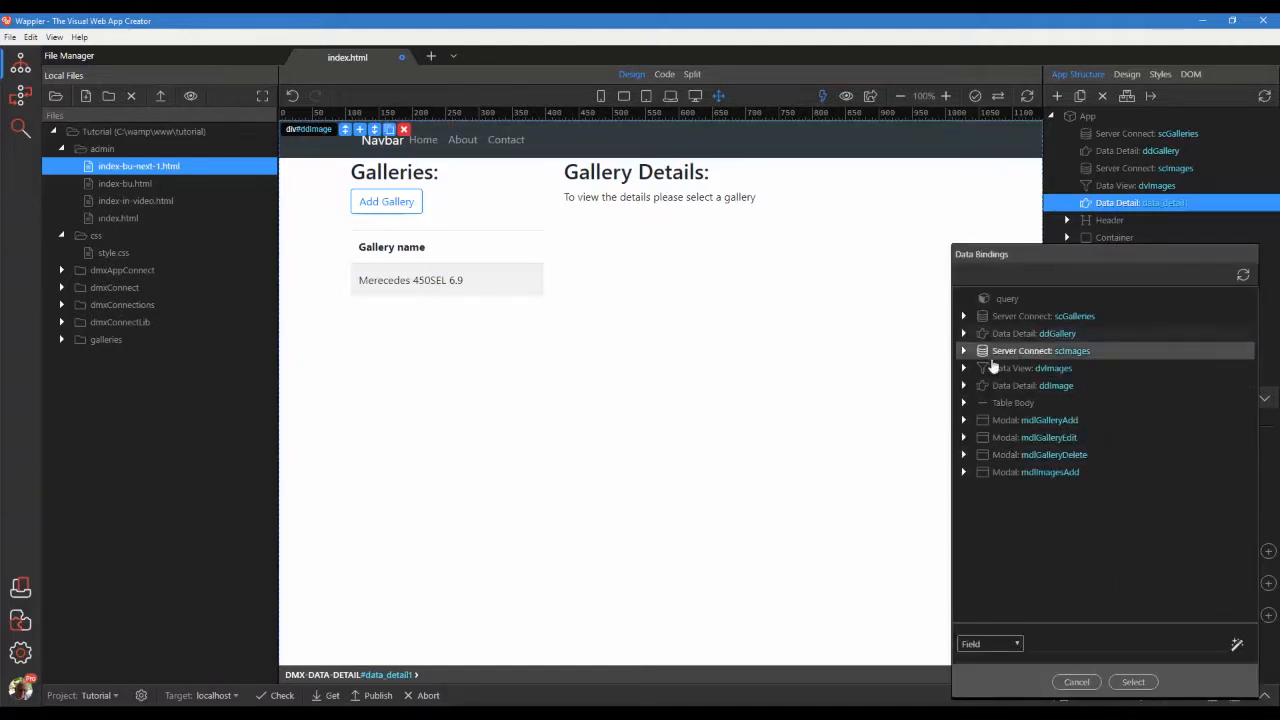
{"action": "left_click", "coordinate": [965, 368]}
{"action": "left_click", "coordinate": [1017, 385]}
{"action": "left_click", "coordinate": [979, 386]}
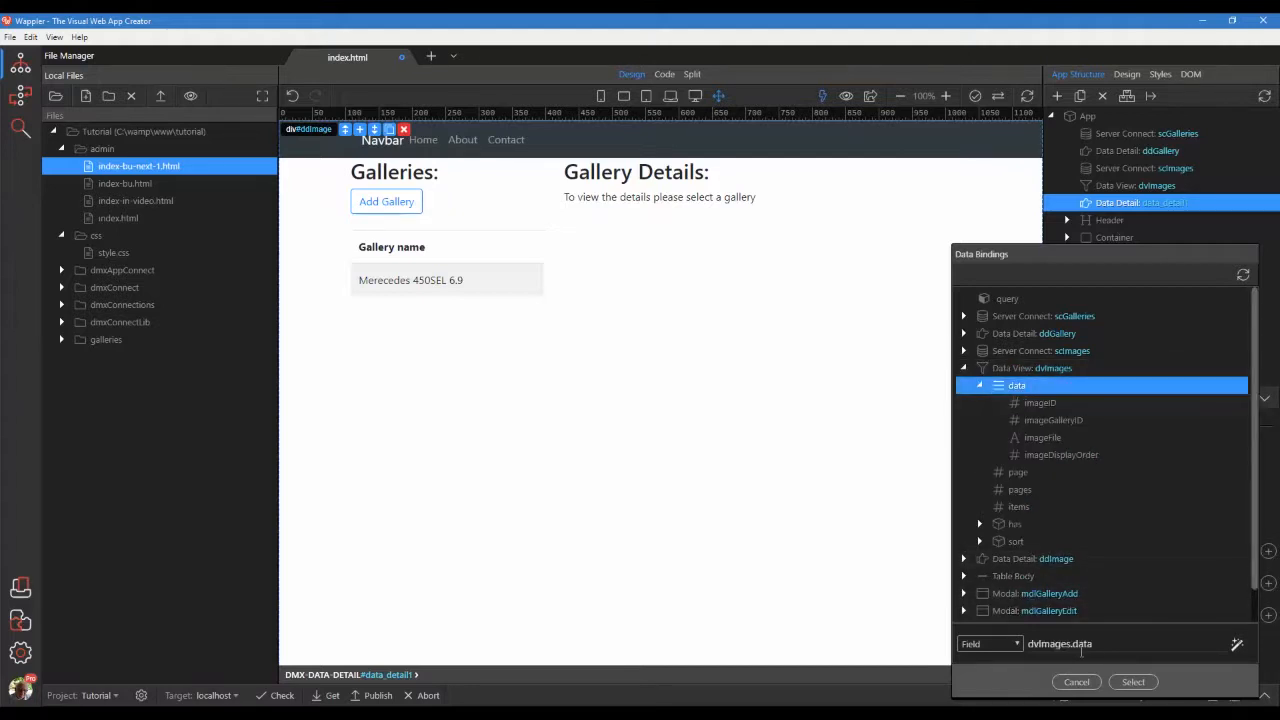
{"action": "left_click", "coordinate": [1133, 681]}
{"action": "left_click", "coordinate": [1241, 496]}
{"action": "left_click", "coordinate": [1040, 408]}
{"action": "left_click", "coordinate": [1133, 670]}
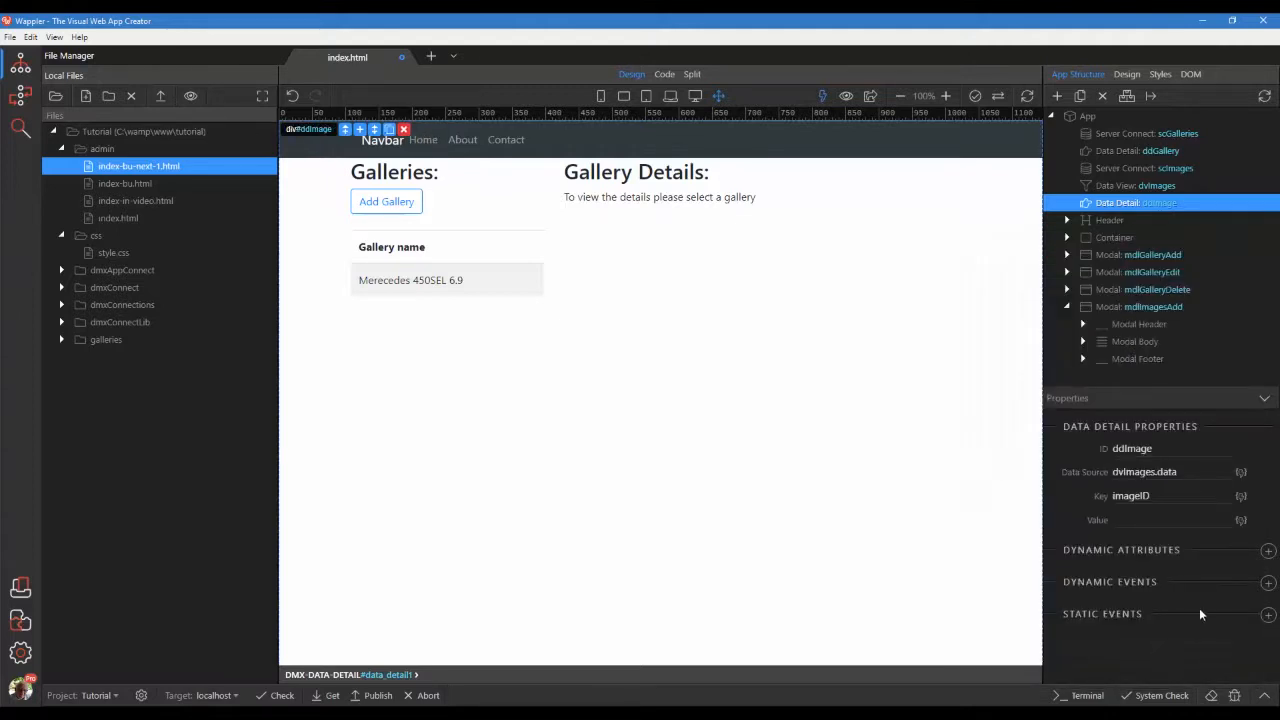
Insert a modal after mdlImagesAdd, rename it mdlImageDelete and enable Fade
{"action": "left_click", "coordinate": [1085, 307]}
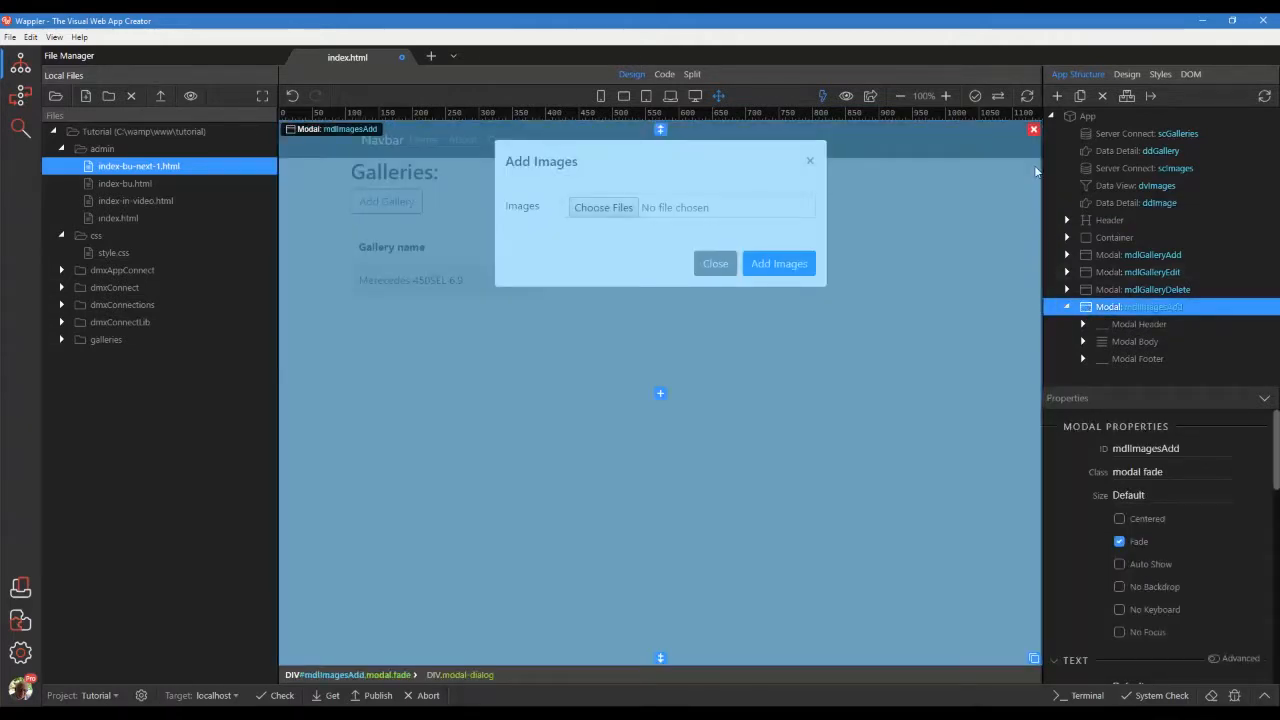
{"action": "left_click", "coordinate": [1056, 96]}
{"action": "left_click", "coordinate": [900, 118]}
{"action": "left_click", "coordinate": [1186, 312]}
{"action": "double_click", "coordinate": [1130, 448]}
{"action": "type", "text": "md"}
{"action": "type", "text": "ImageDelete"}
{"action": "left_click", "coordinate": [1120, 542]}
Set the modal header to light text on a Danger background and retitle it Delete Image
{"action": "left_click", "coordinate": [1139, 343]}
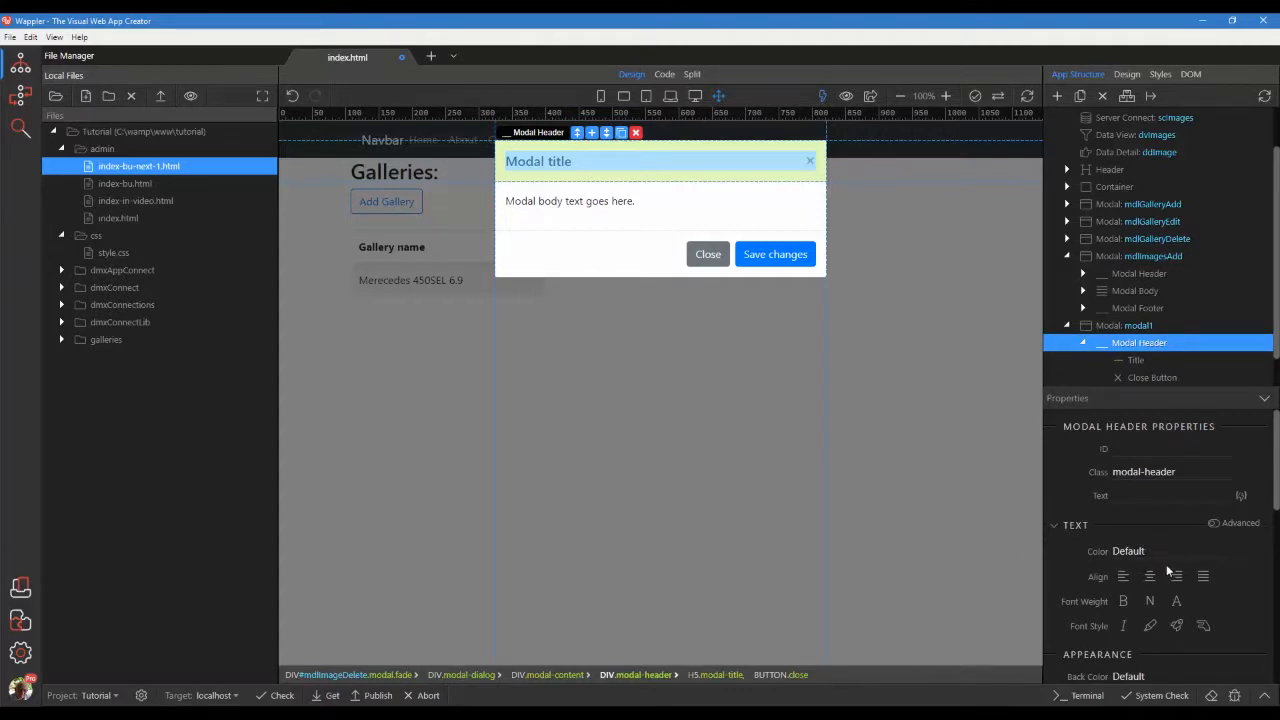
{"action": "scroll", "coordinate": [1165, 572], "scroll_direction": "down", "scroll_amount": 2}
{"action": "left_click", "coordinate": [1128, 484]}
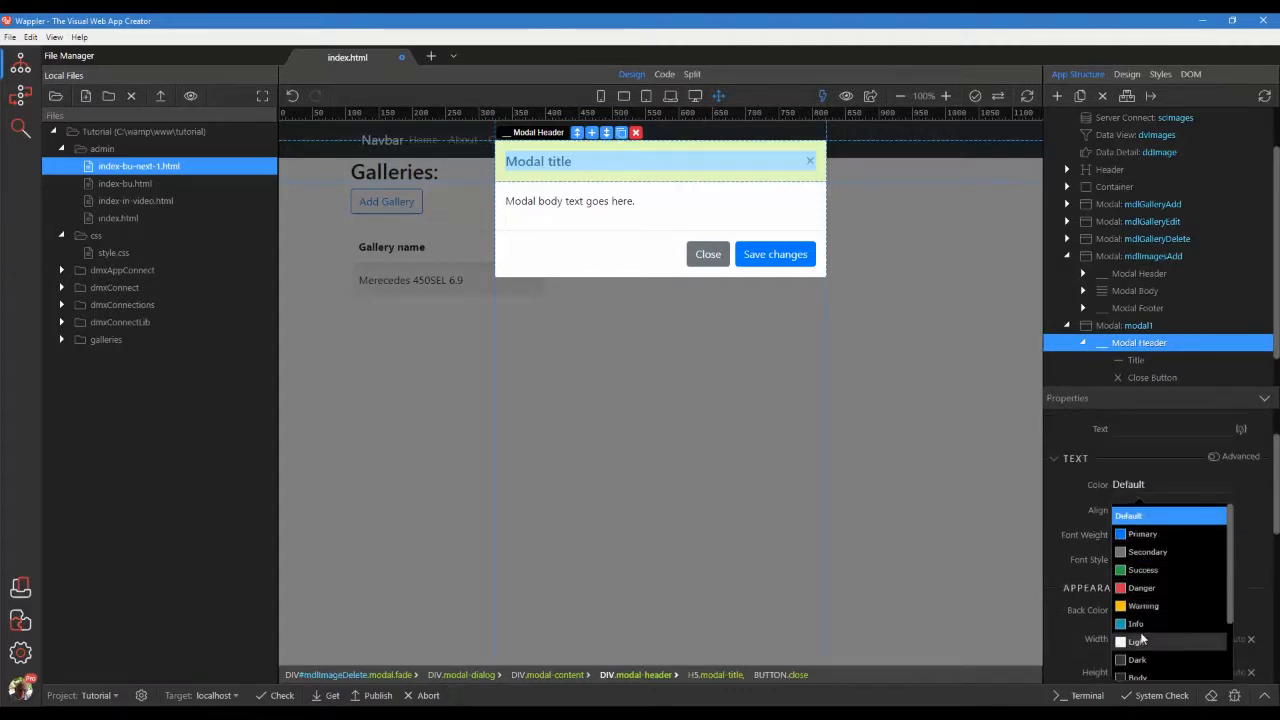
{"action": "left_click", "coordinate": [1141, 641]}
{"action": "left_click", "coordinate": [1131, 612]}
{"action": "left_click", "coordinate": [1137, 490]}
{"action": "double_click", "coordinate": [562, 180]}
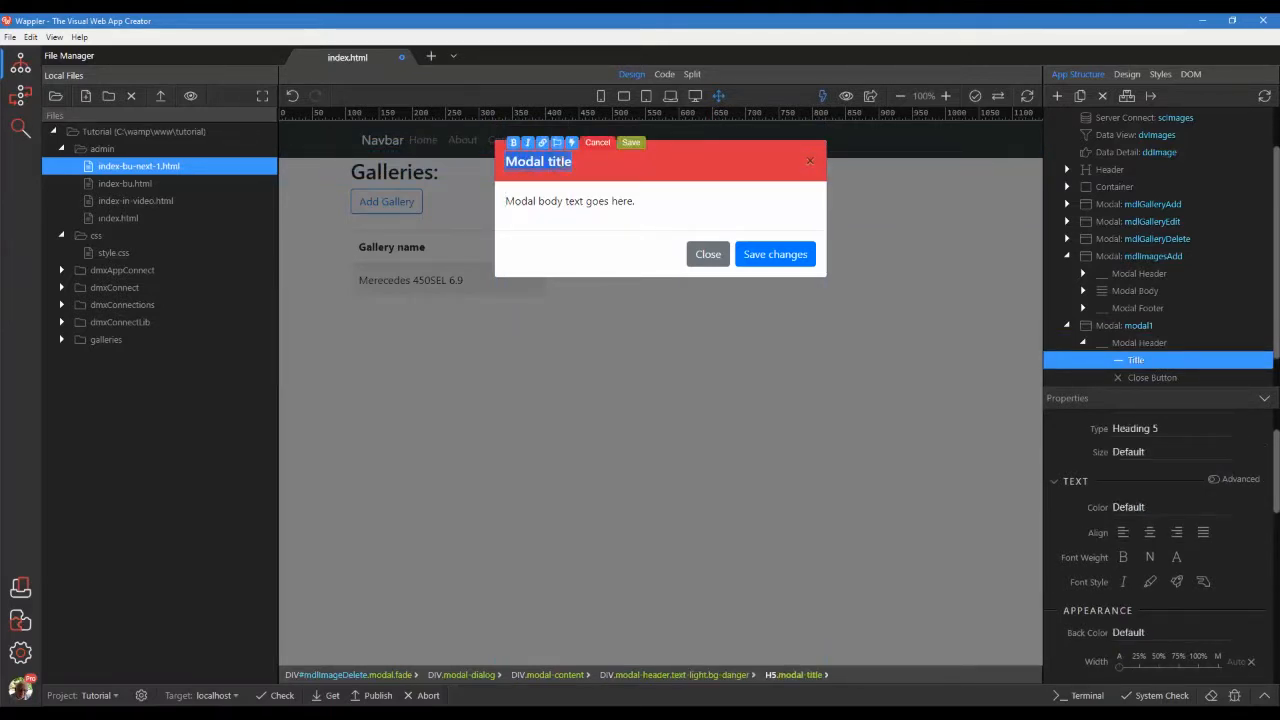
{"action": "type", "text": "Delete"}
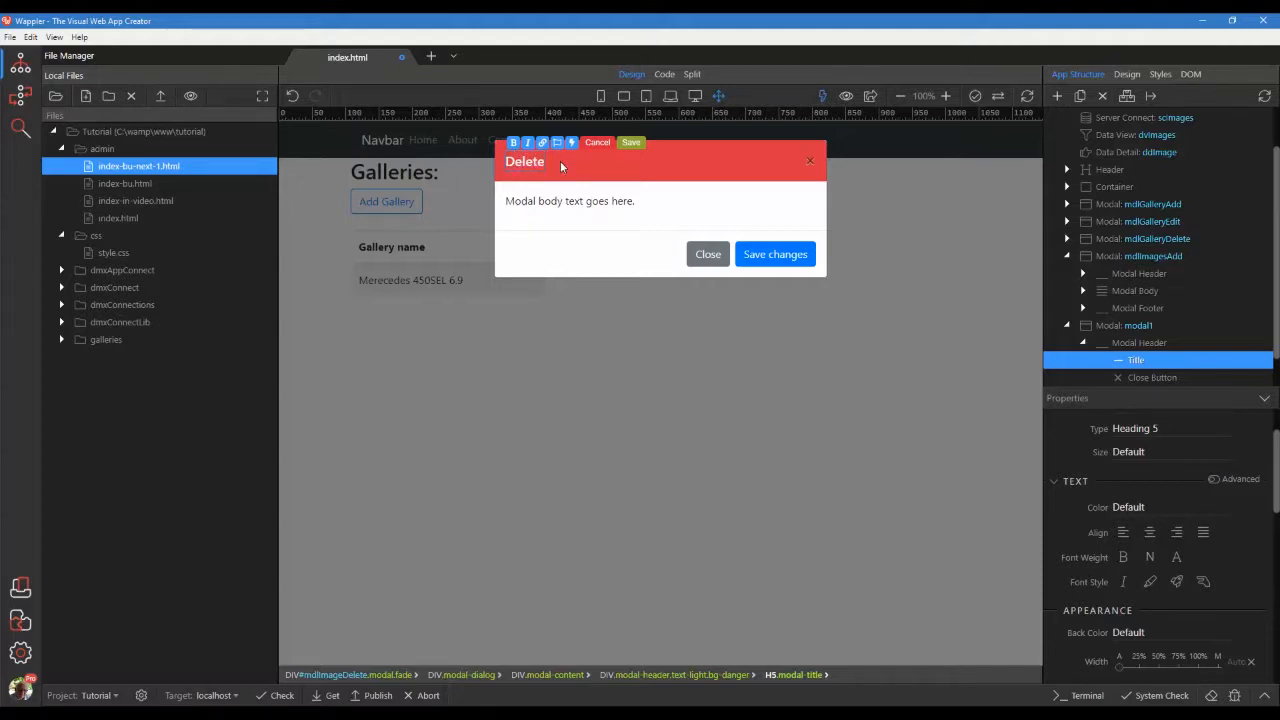
{"action": "type", "text": " Image"}
Replace the body paragraph with the 'Are you sure... cannot be undone' delete warning
{"action": "left_click", "coordinate": [582, 201]}
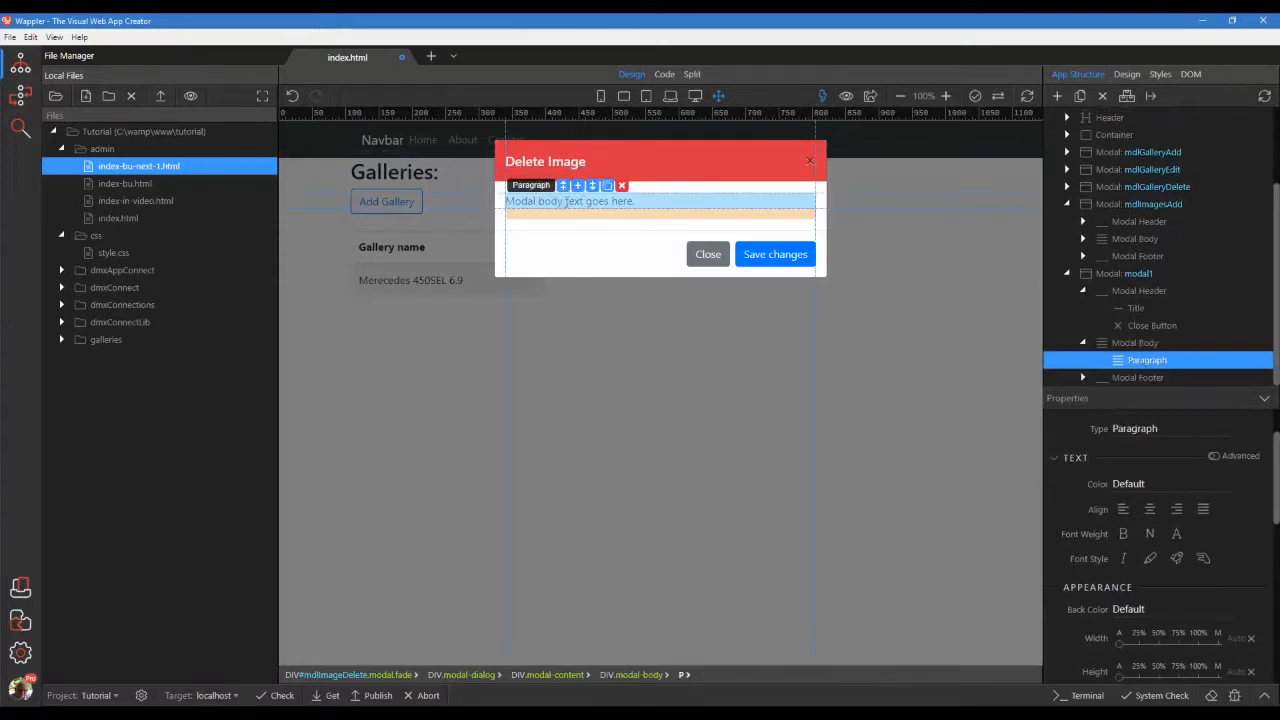
{"action": "double_click", "coordinate": [558, 201]}
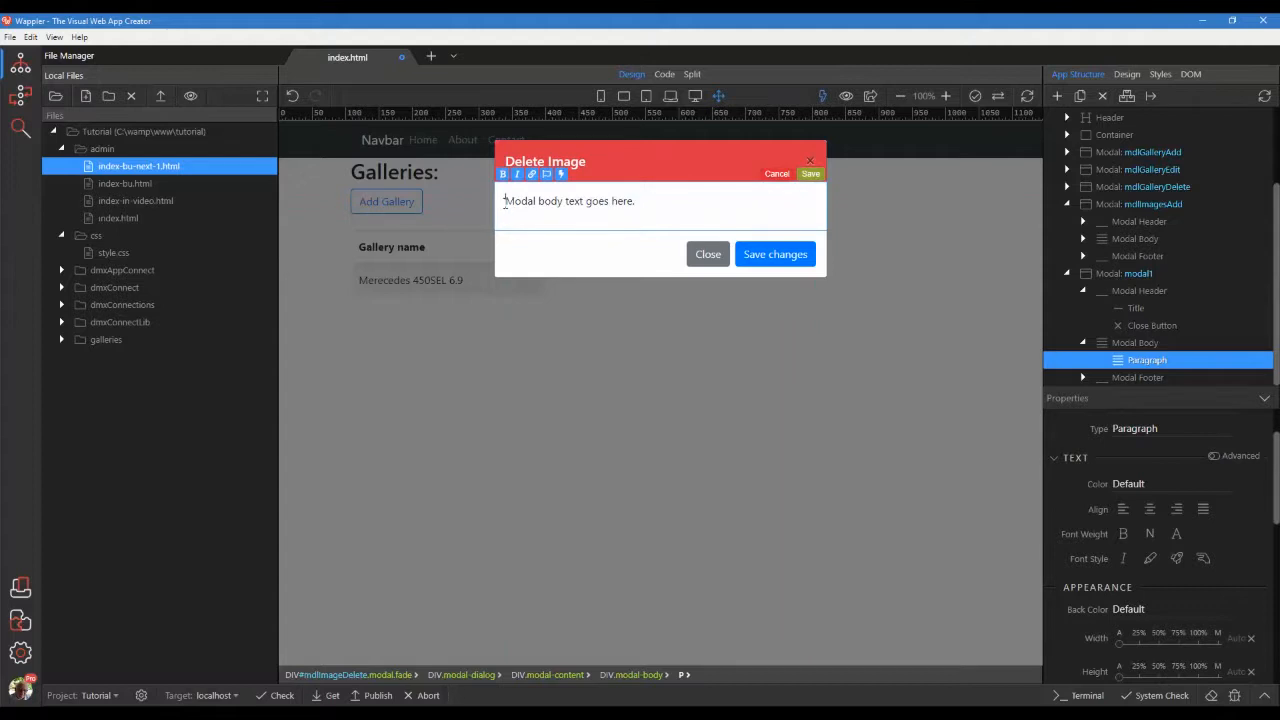
{"action": "left_click_drag", "start_coordinate": [505, 201], "coordinate": [657, 198]}
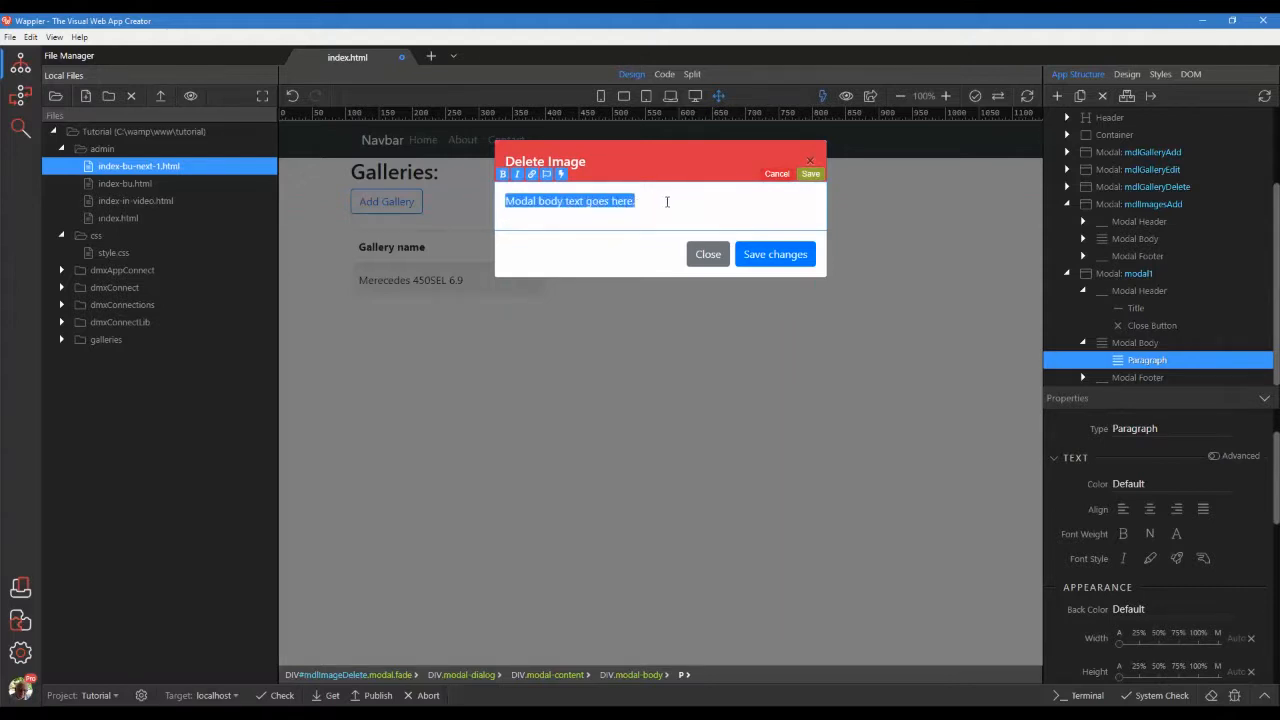
{"action": "type", "text": "Are"}
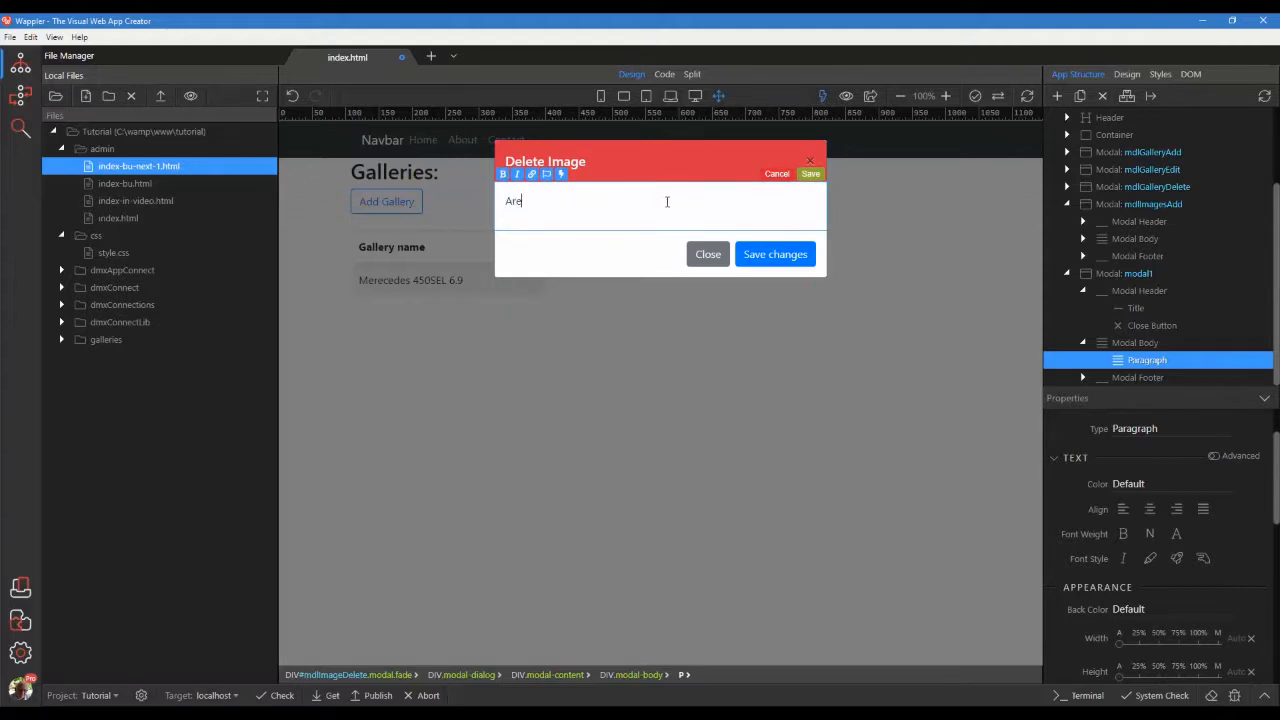
{"action": "type", "text": " you s"}
{"action": "type", "text": "ure that "}
{"action": "type", "text": "you wan"}
{"action": "type", "text": "t to delete this i"}
{"action": "type", "text": "mage?"}
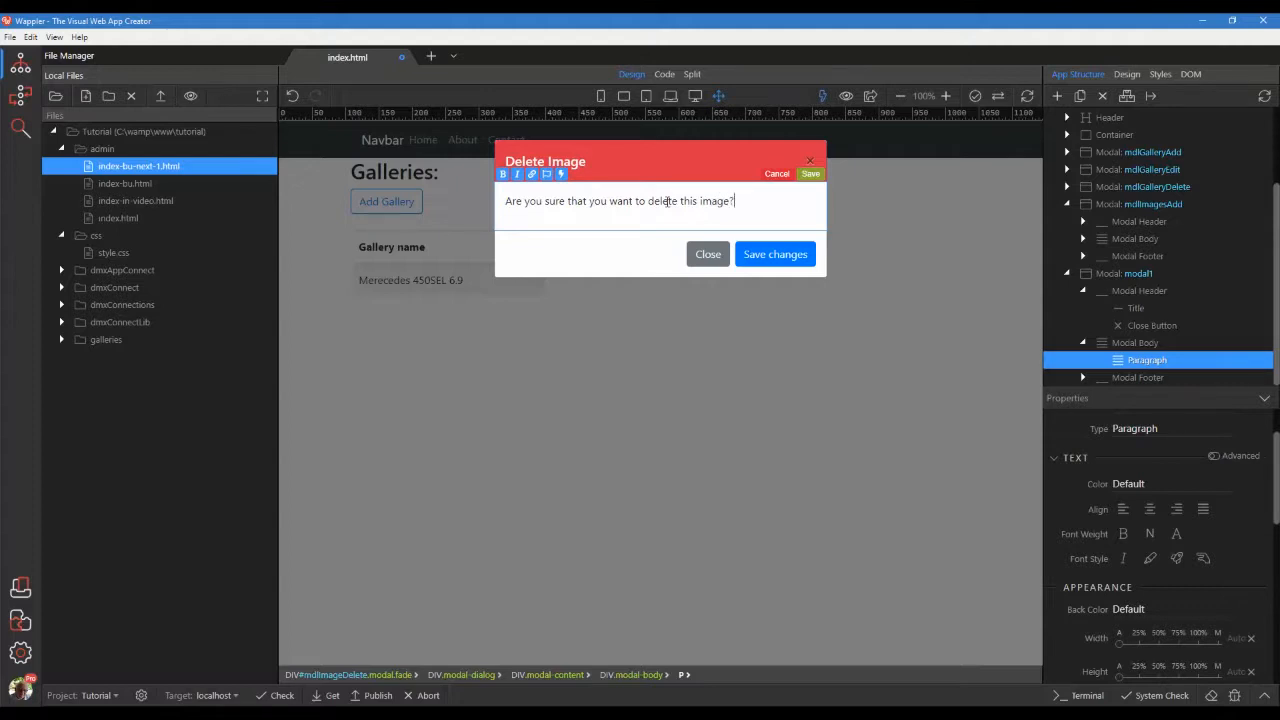
{"action": "type", "text": " Thi"}
{"action": "type", "text": "s action cannot "}
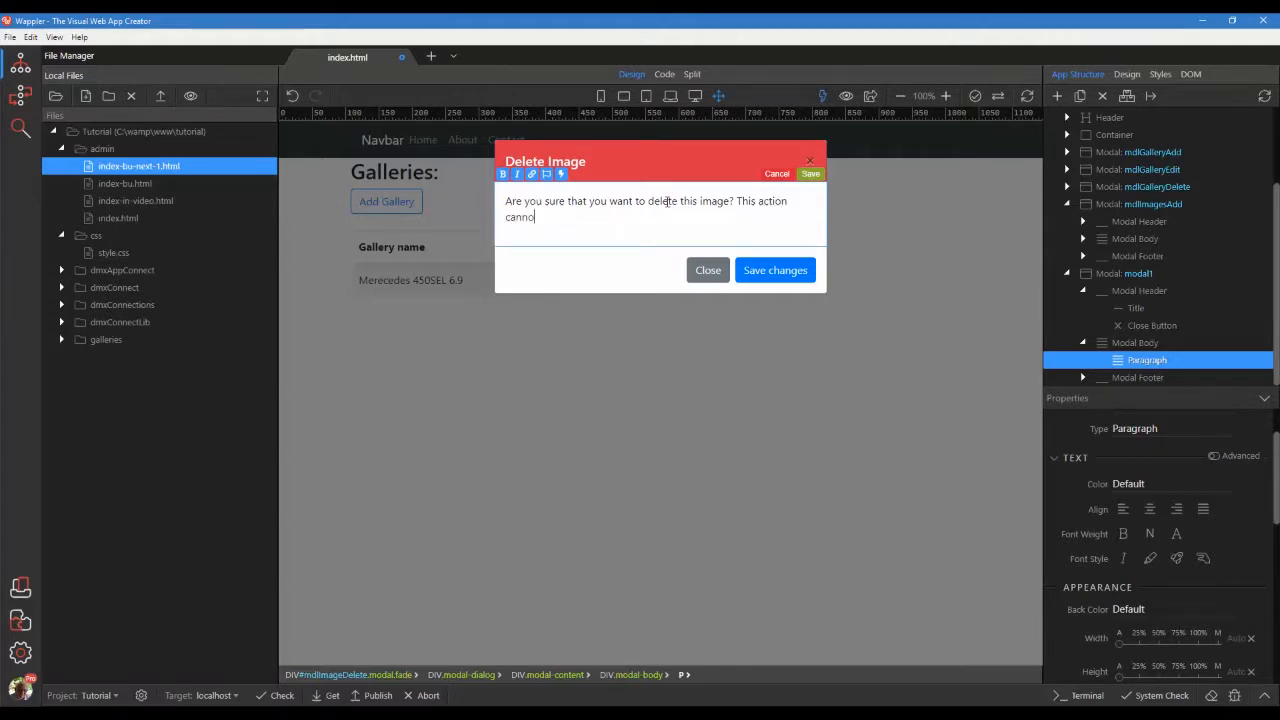
{"action": "type", "text": "be undone"}
{"action": "type", "text": "."}
Start the Bootstrap 4 Form Generator after the modal's body paragraph
{"action": "key", "text": "Escape"}
{"action": "left_click", "coordinate": [1122, 376]}
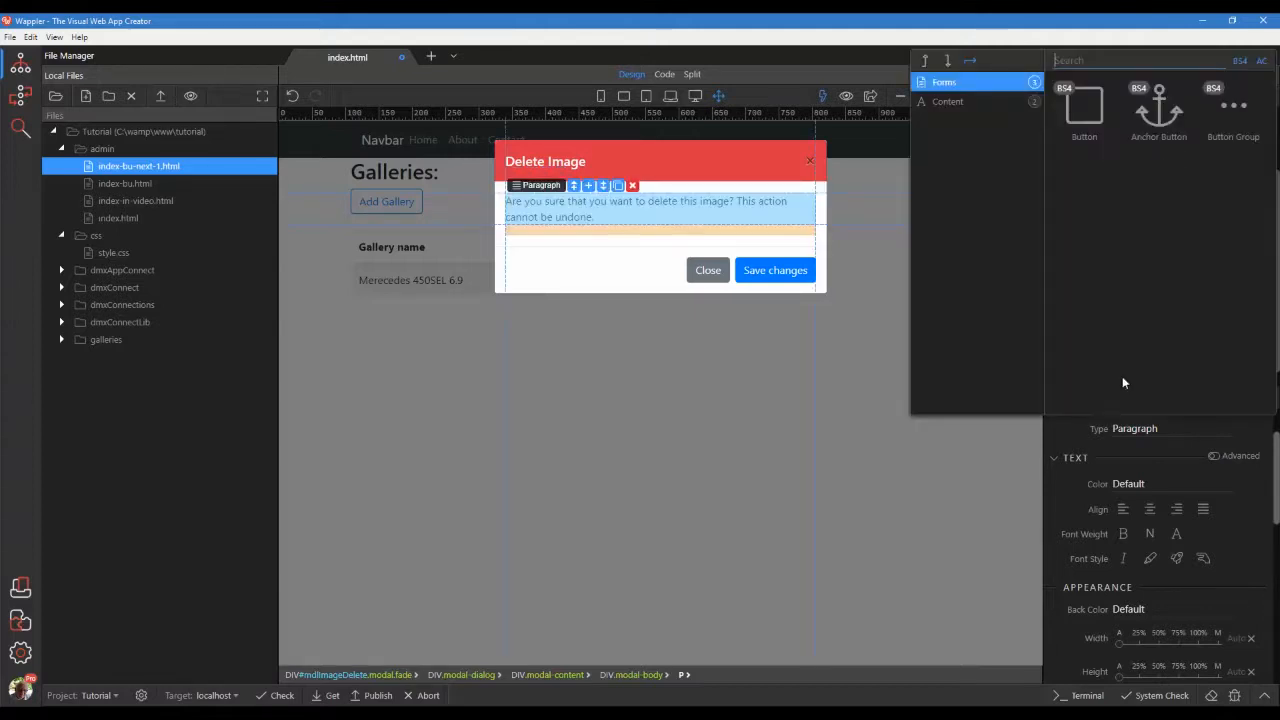
{"action": "left_click", "coordinate": [947, 60]}
{"action": "left_click", "coordinate": [957, 200]}
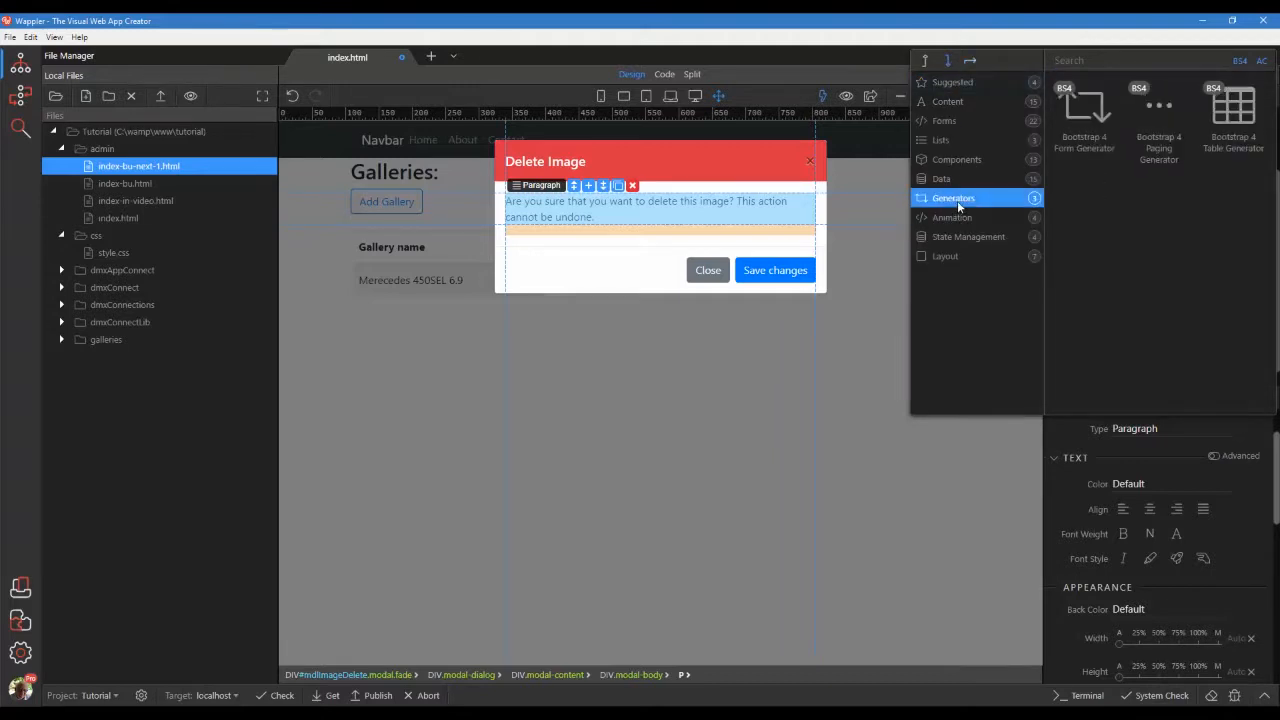
{"action": "left_click", "coordinate": [1085, 120]}
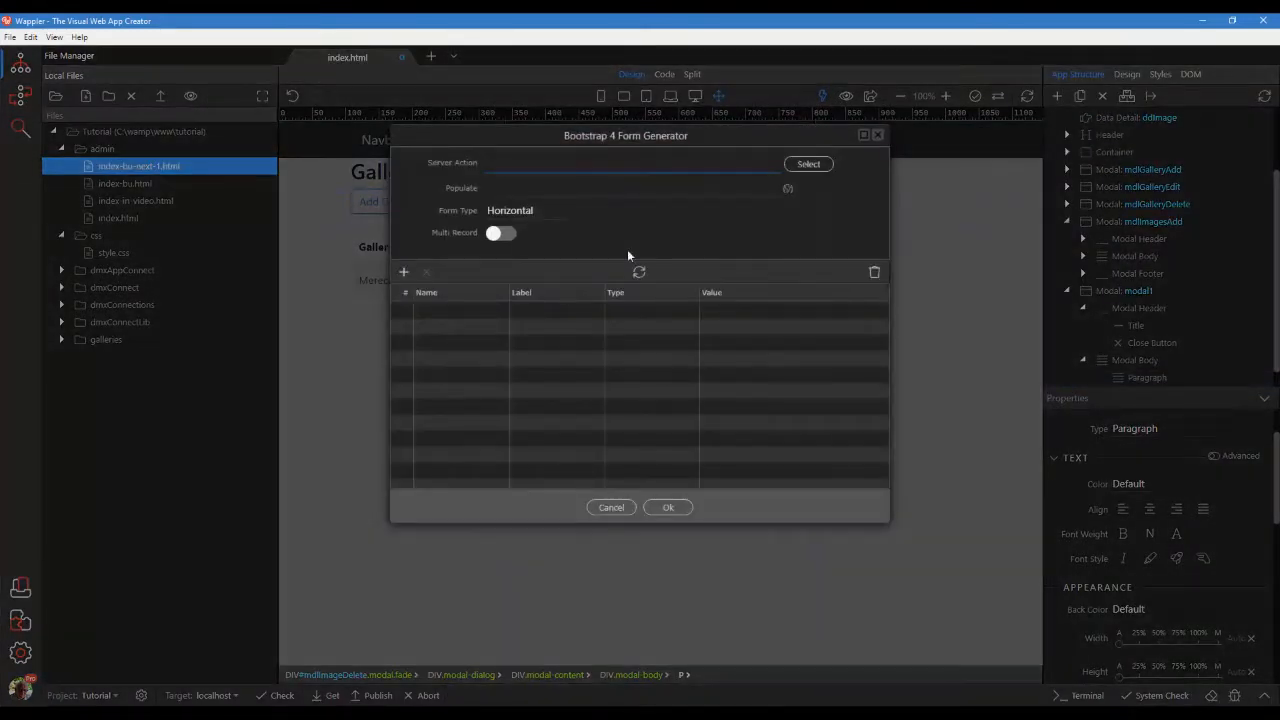
Make the form post to the Images/delete server action and populate it from ddImage.data
{"action": "left_click", "coordinate": [808, 164]}
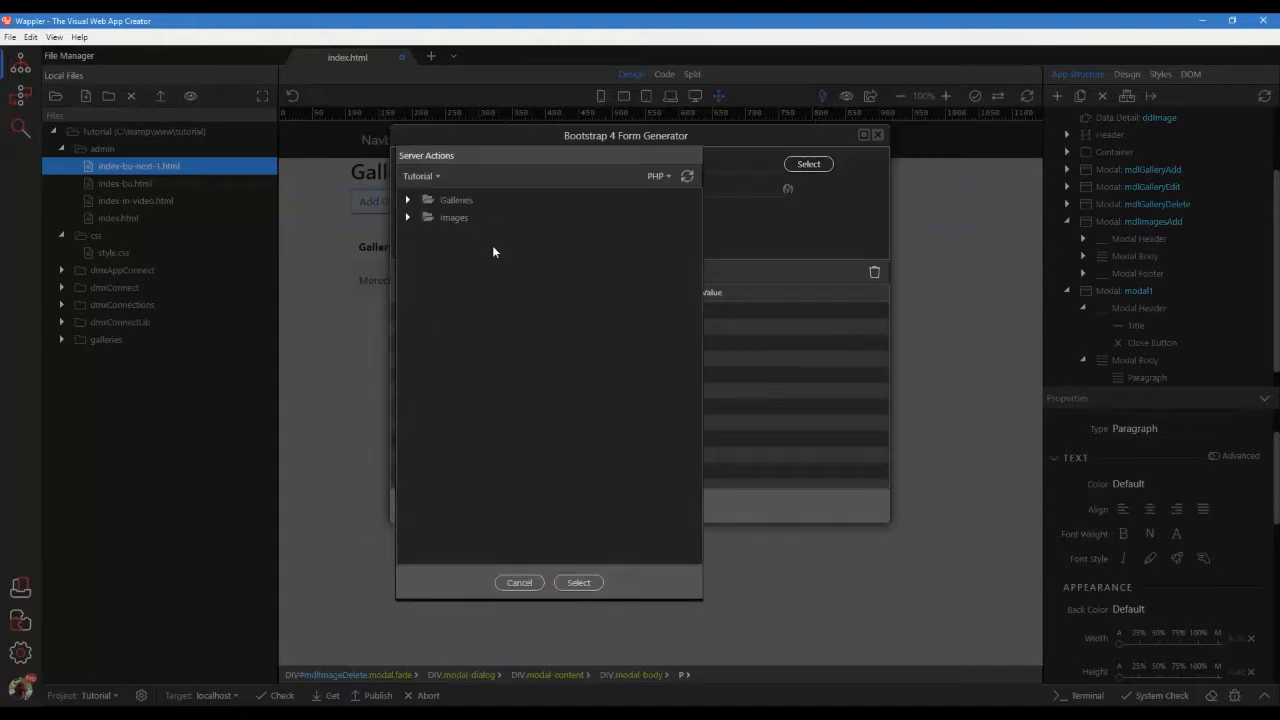
{"action": "left_click", "coordinate": [406, 218]}
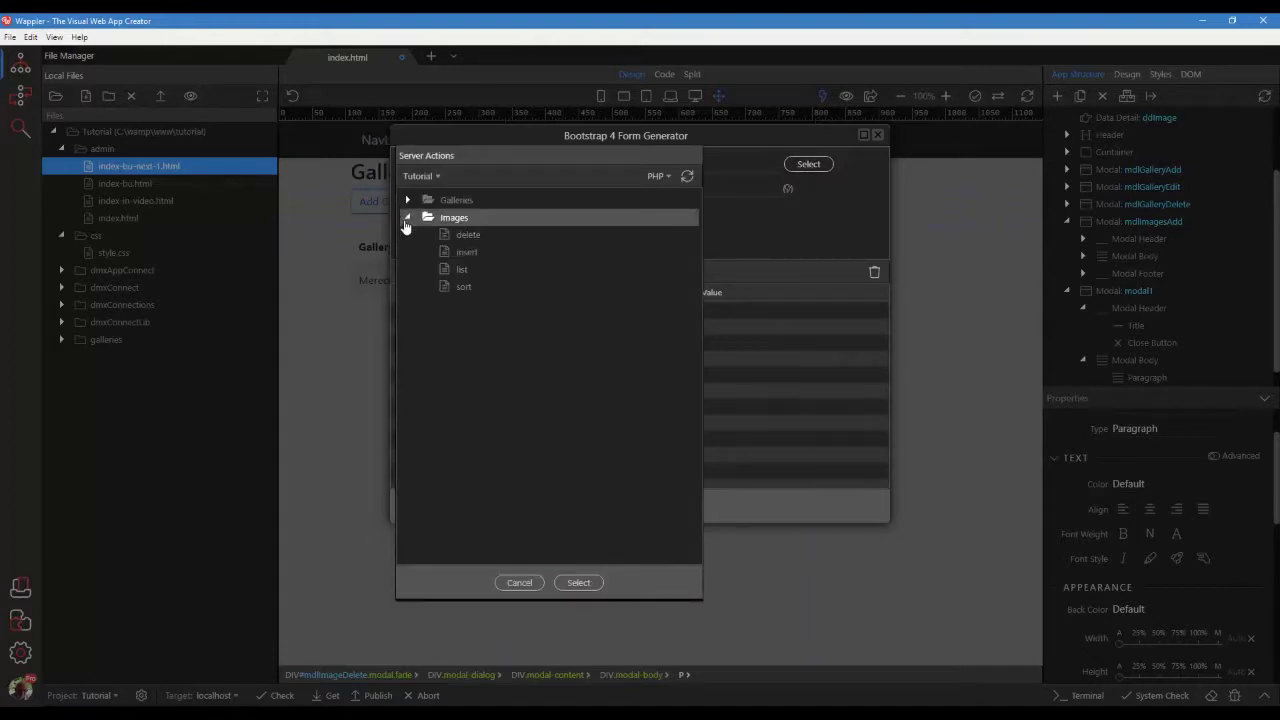
{"action": "left_click", "coordinate": [468, 234]}
{"action": "left_click", "coordinate": [578, 582]}
{"action": "left_click", "coordinate": [788, 188]}
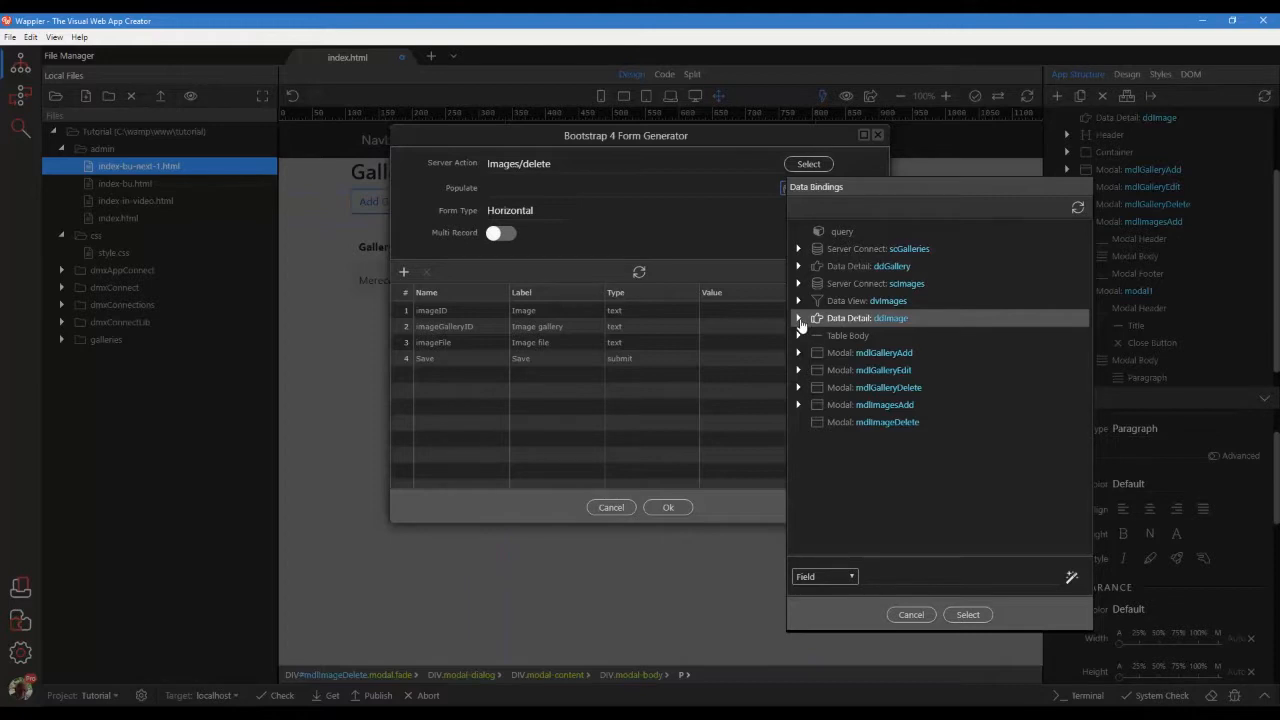
{"action": "left_click", "coordinate": [799, 318]}
{"action": "left_click", "coordinate": [840, 336]}
{"action": "left_click", "coordinate": [967, 614]}
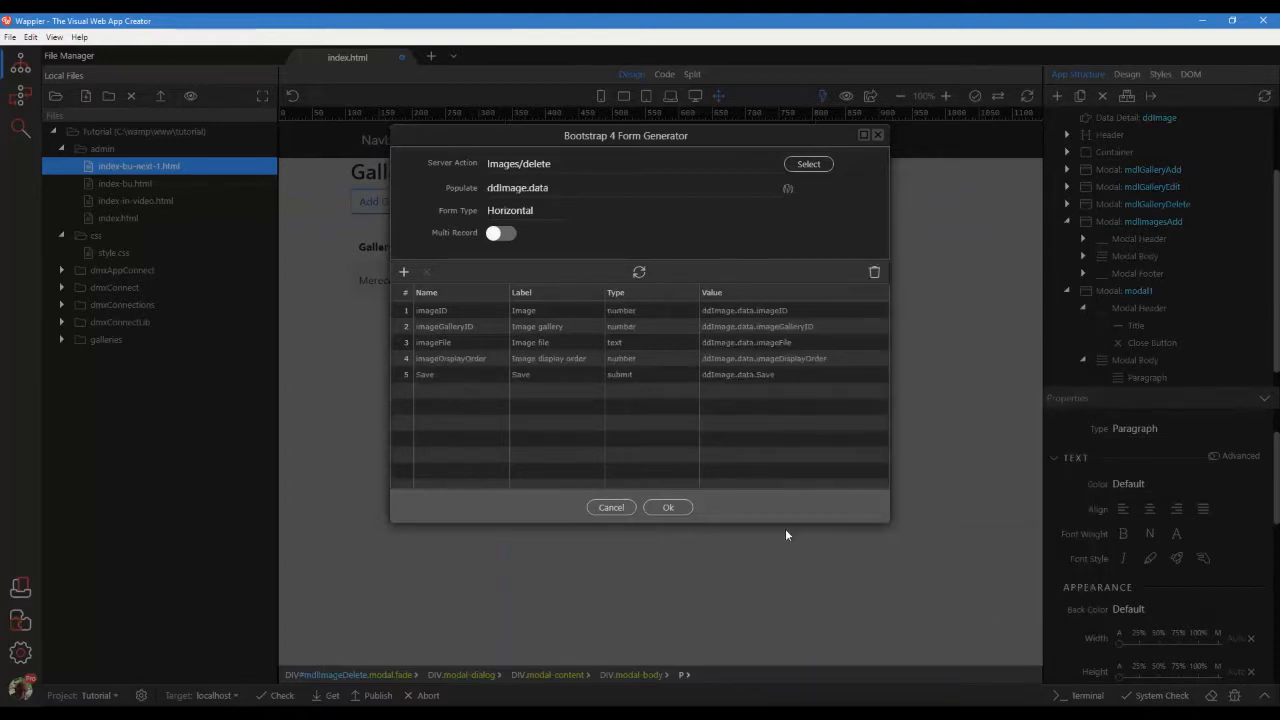
Remove the Save and imageDisplayOrder rows from the generated fields
{"action": "left_click", "coordinate": [622, 374]}
{"action": "left_click", "coordinate": [655, 359], "text": "shift"}
{"action": "left_click", "coordinate": [427, 273]}
{"action": "left_click", "coordinate": [611, 380]}
Set the imageFile, imageGalleryID and imageID fields to type hidden
{"action": "left_click", "coordinate": [672, 344]}
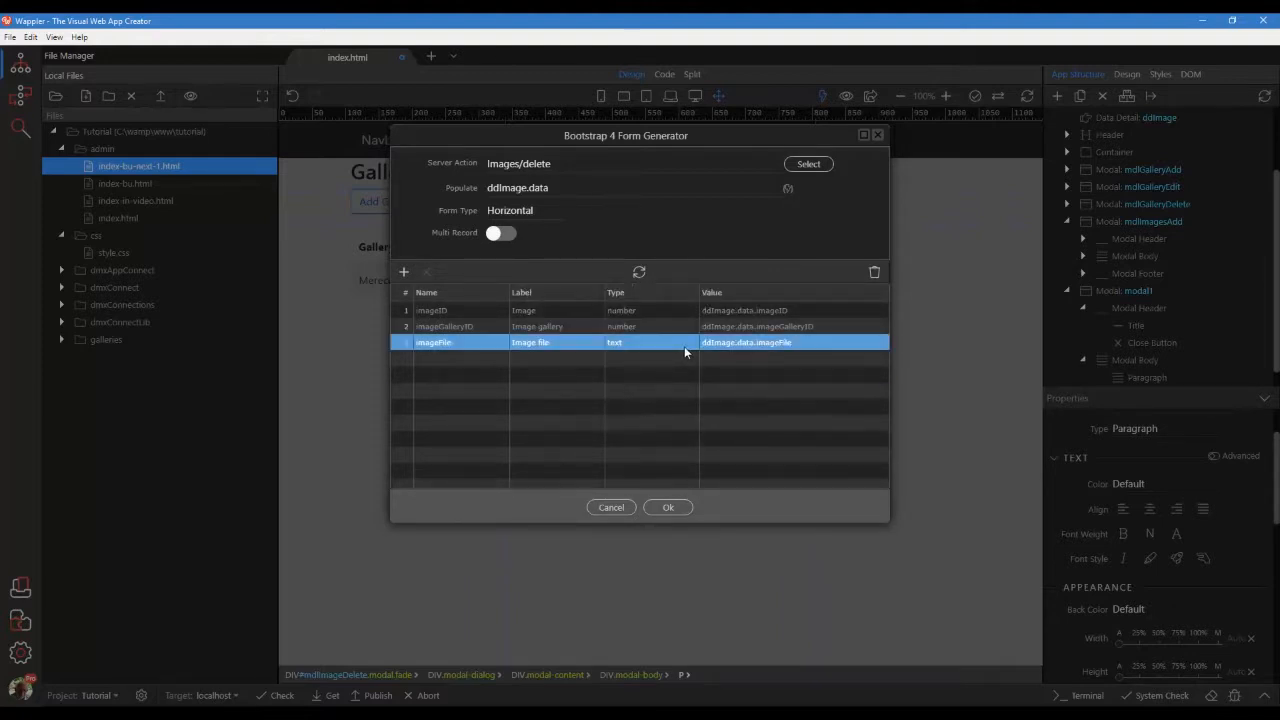
{"action": "left_click", "coordinate": [685, 346]}
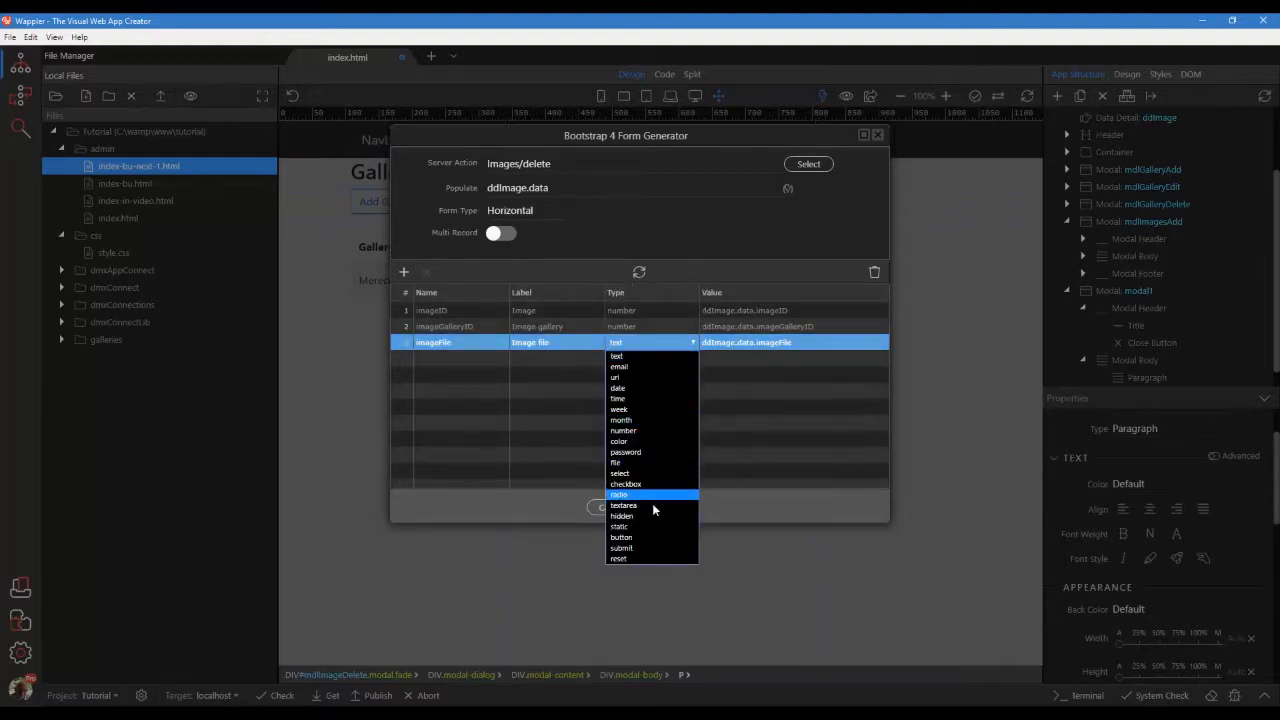
{"action": "left_click", "coordinate": [650, 515]}
{"action": "left_click", "coordinate": [681, 326]}
{"action": "left_click", "coordinate": [681, 326]}
{"action": "left_click", "coordinate": [645, 501]}
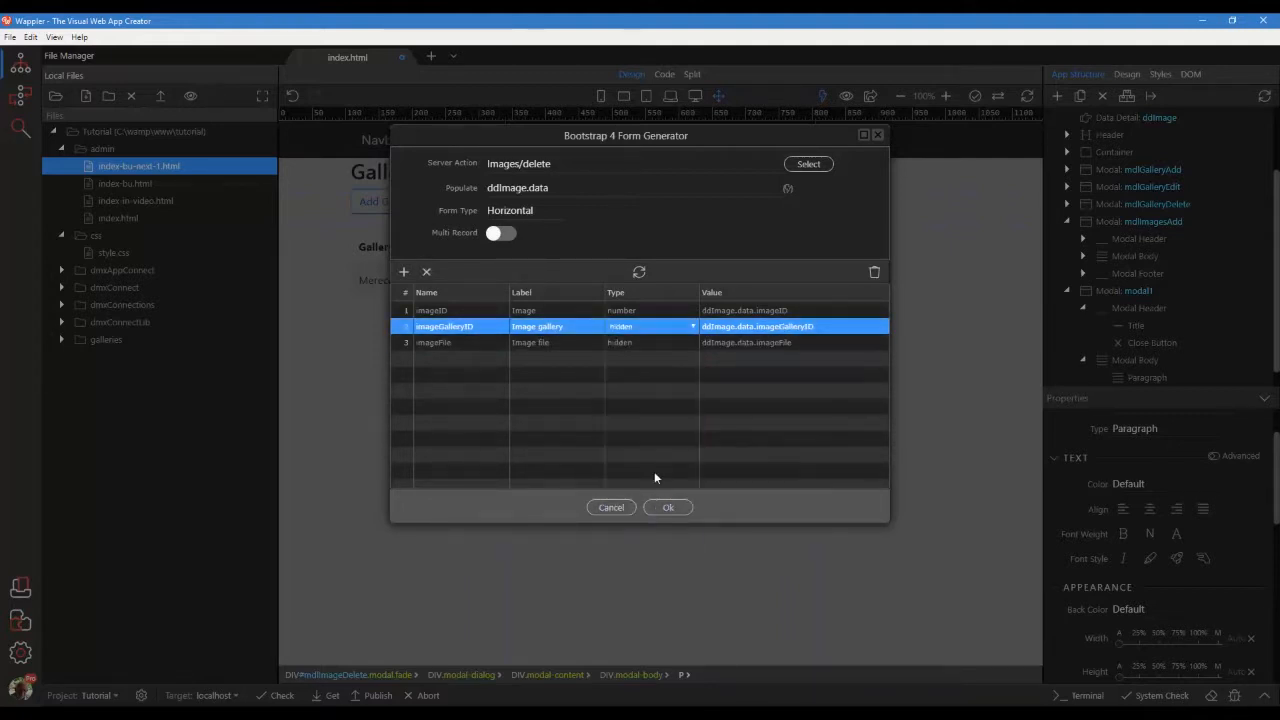
{"action": "left_click", "coordinate": [667, 311]}
{"action": "left_click", "coordinate": [667, 311]}
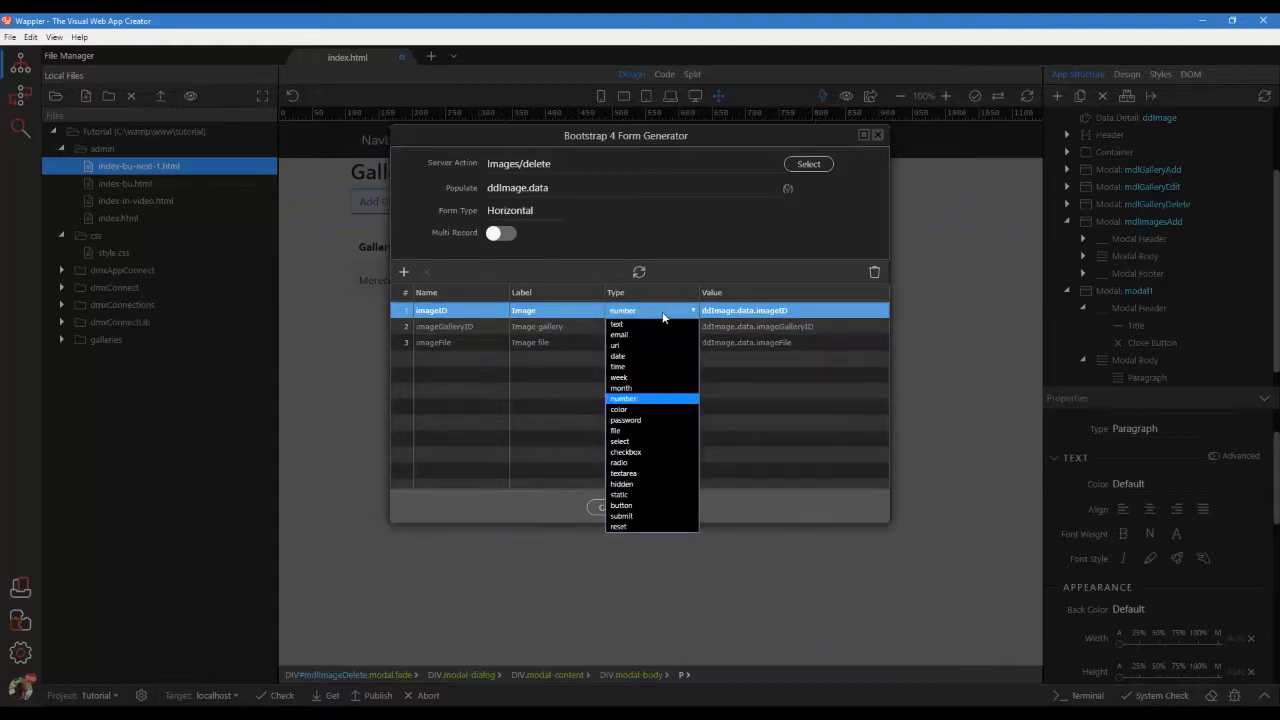
{"action": "left_click", "coordinate": [637, 487]}
Generate the form in the modal and rename it frmImageDelete
{"action": "left_click", "coordinate": [668, 507]}
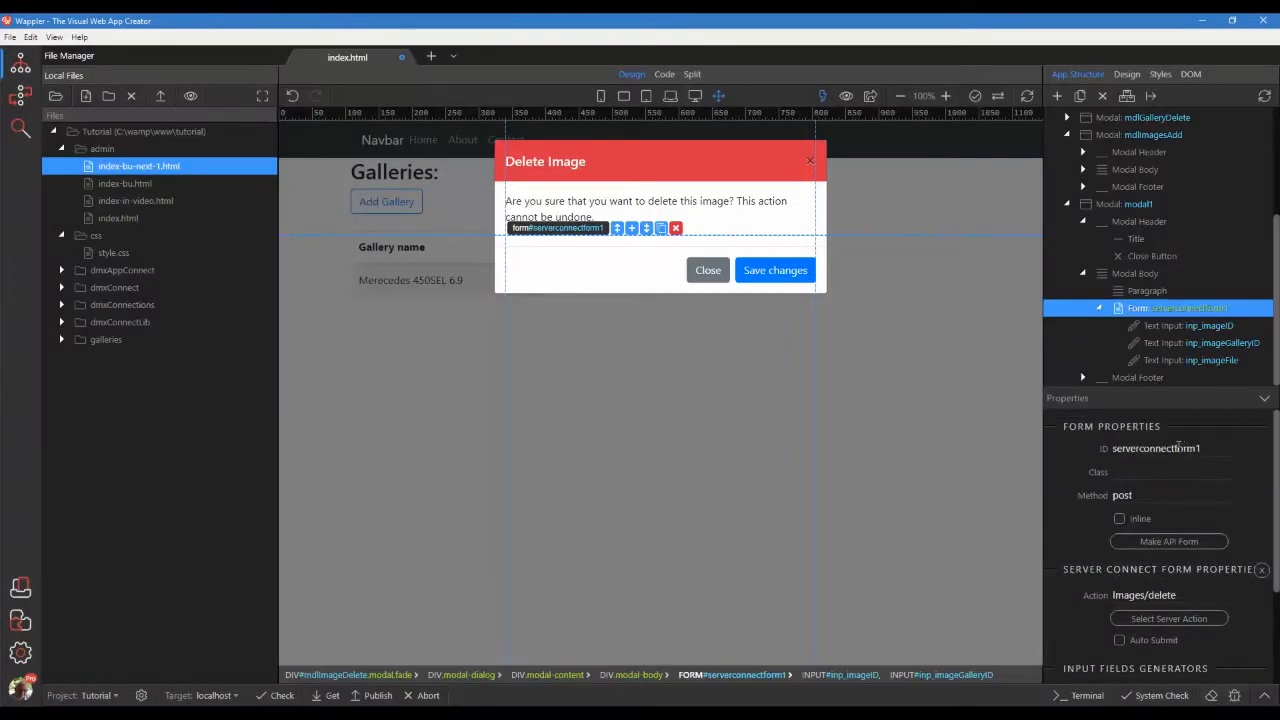
{"action": "left_click_drag", "start_coordinate": [1205, 449], "coordinate": [1086, 458]}
{"action": "type", "text": "frm"}
{"action": "type", "text": "ImageDelete"}
{"action": "scroll", "coordinate": [1162, 568], "scroll_direction": "down", "scroll_amount": 3}
Add a Success event running scImages.load and mdlImageDelete.hide
{"action": "left_click", "coordinate": [1262, 640]}
{"action": "left_click", "coordinate": [959, 390]}
{"action": "left_click", "coordinate": [1085, 471]}
{"action": "scroll", "coordinate": [1181, 634], "scroll_direction": "down", "scroll_amount": 2}
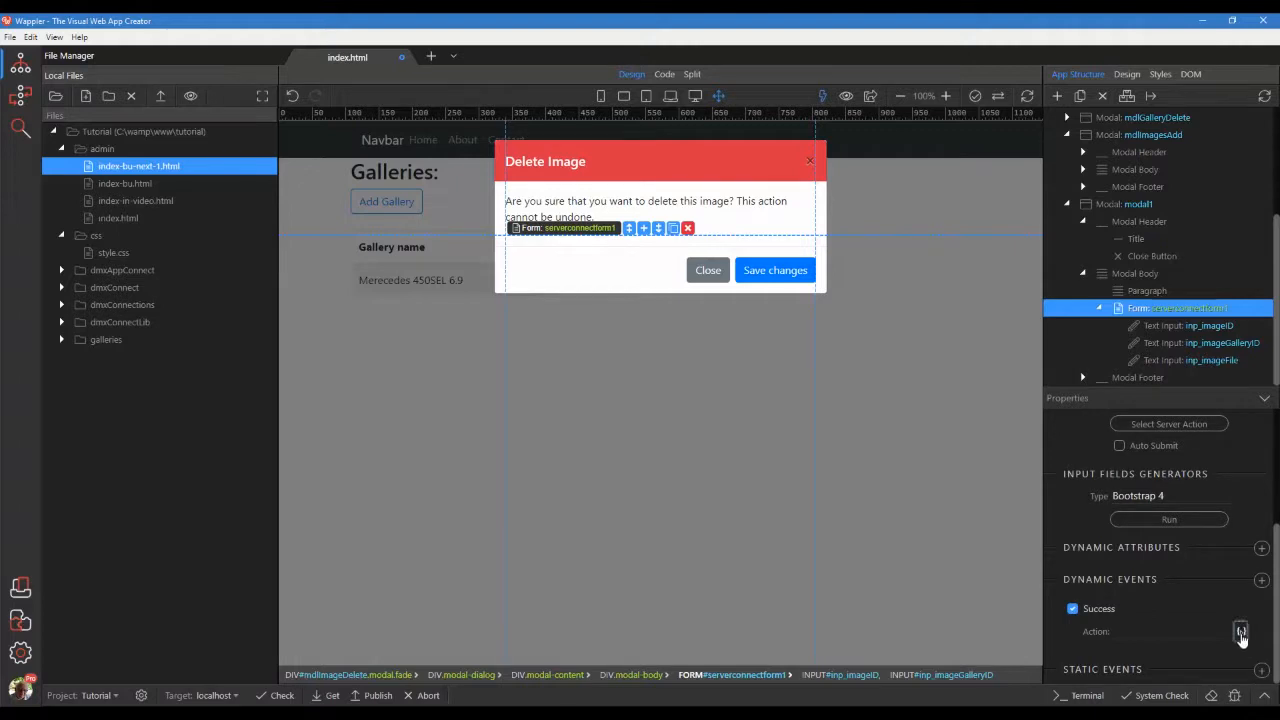
{"action": "left_click", "coordinate": [1241, 633]}
{"action": "left_click", "coordinate": [845, 322]}
{"action": "left_click", "coordinate": [910, 339]}
{"action": "left_click", "coordinate": [1034, 264]}
{"action": "left_click", "coordinate": [1066, 288]}
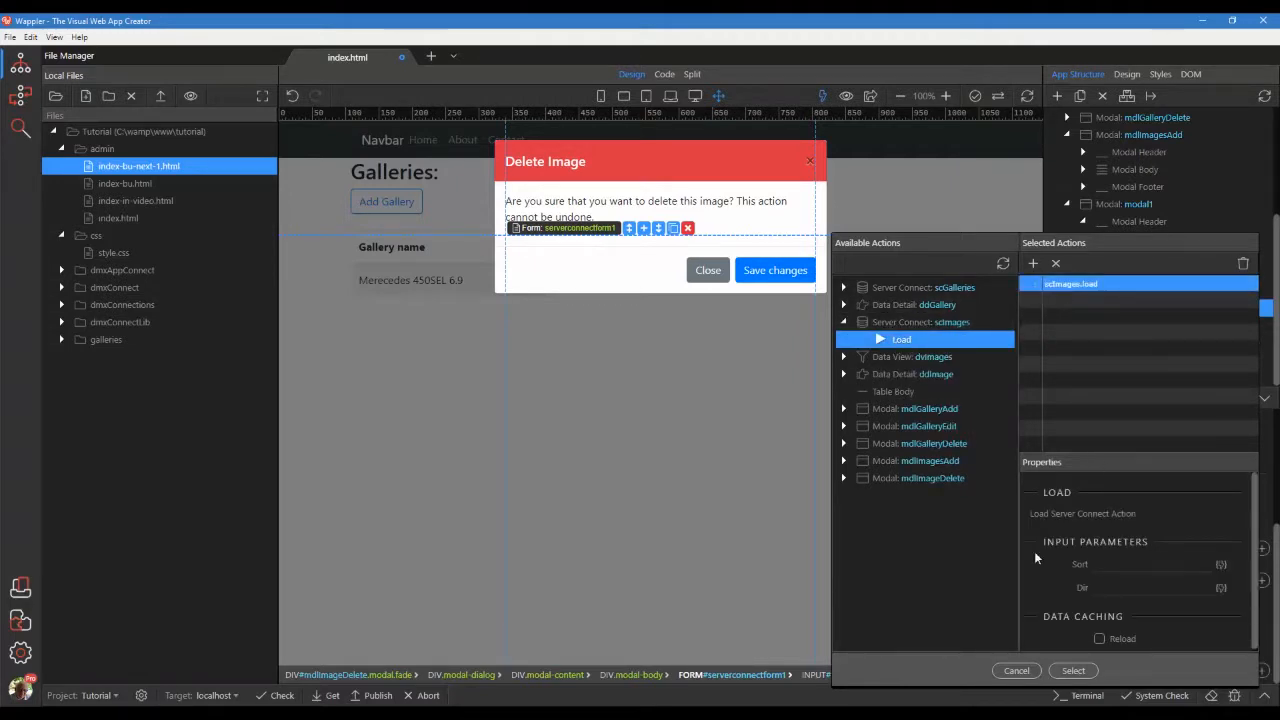
{"action": "left_click", "coordinate": [844, 478]}
{"action": "left_click", "coordinate": [890, 512]}
{"action": "left_click", "coordinate": [1034, 266]}
{"action": "left_click", "coordinate": [1100, 301]}
{"action": "left_click", "coordinate": [1074, 671]}
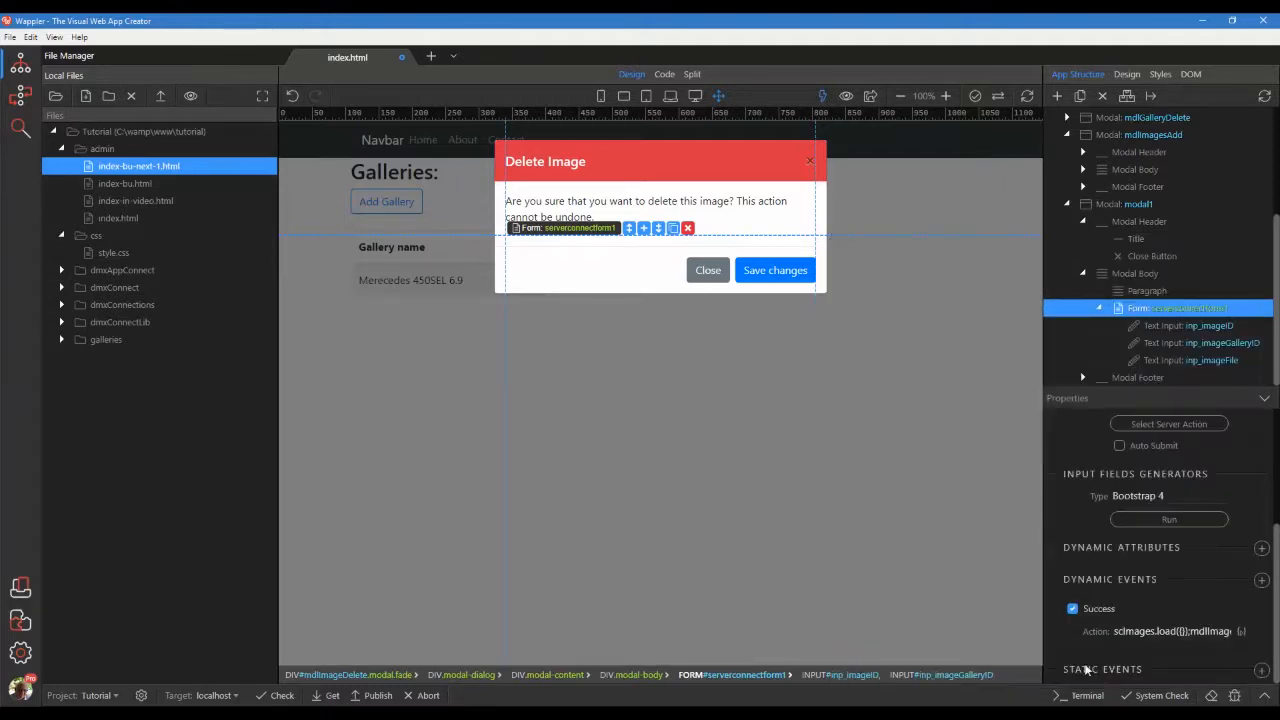
Give the Save changes button the Danger style and relabel it Delete Image
{"action": "left_click", "coordinate": [768, 273]}
{"action": "scroll", "coordinate": [1162, 481], "scroll_direction": "up", "scroll_amount": 5}
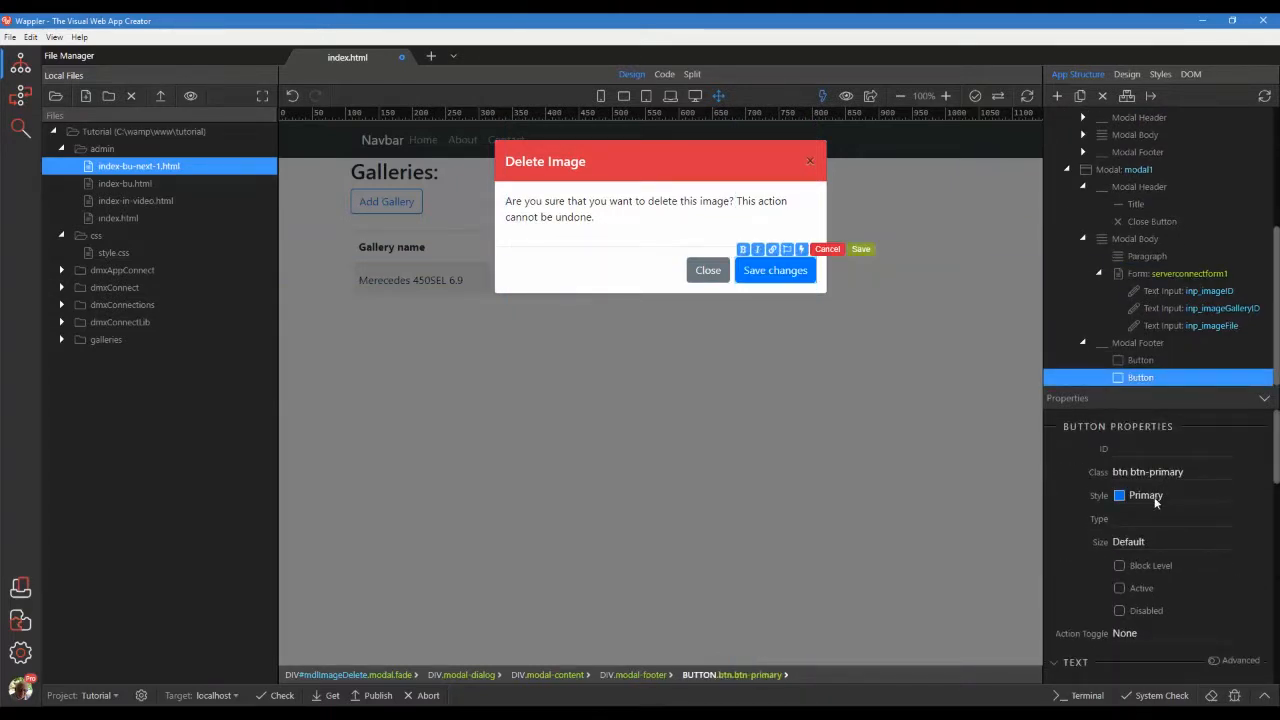
{"action": "left_click", "coordinate": [1155, 496]}
{"action": "left_click", "coordinate": [1148, 600]}
{"action": "double_click", "coordinate": [775, 272]}
{"action": "type", "text": "Delet"}
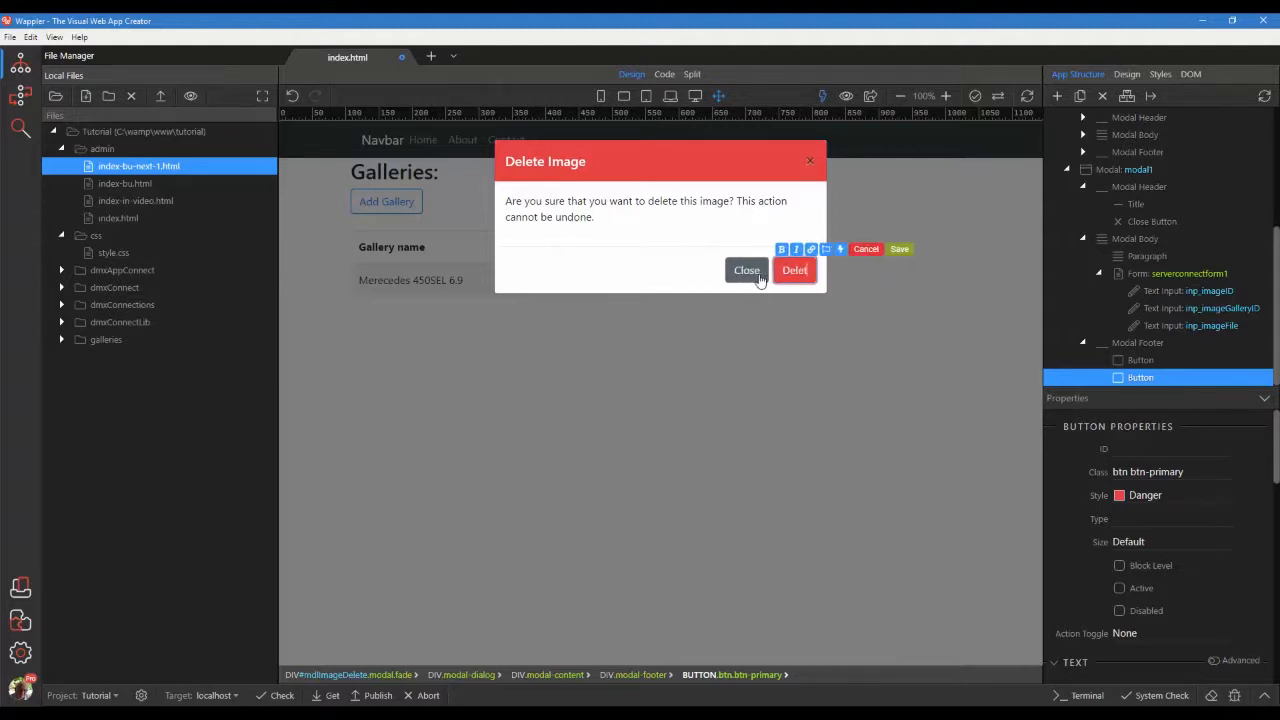
{"action": "type", "text": "e Image"}
{"action": "scroll", "coordinate": [1232, 536], "scroll_direction": "down", "scroll_amount": 5}
{"action": "scroll", "coordinate": [1220, 549], "scroll_direction": "down", "scroll_amount": 5}
{"action": "scroll", "coordinate": [1219, 578], "scroll_direction": "down", "scroll_amount": 3}
Add a Click event on the button that submits frmImageDelete
{"action": "left_click", "coordinate": [1261, 612]}
{"action": "left_click", "coordinate": [944, 327]}
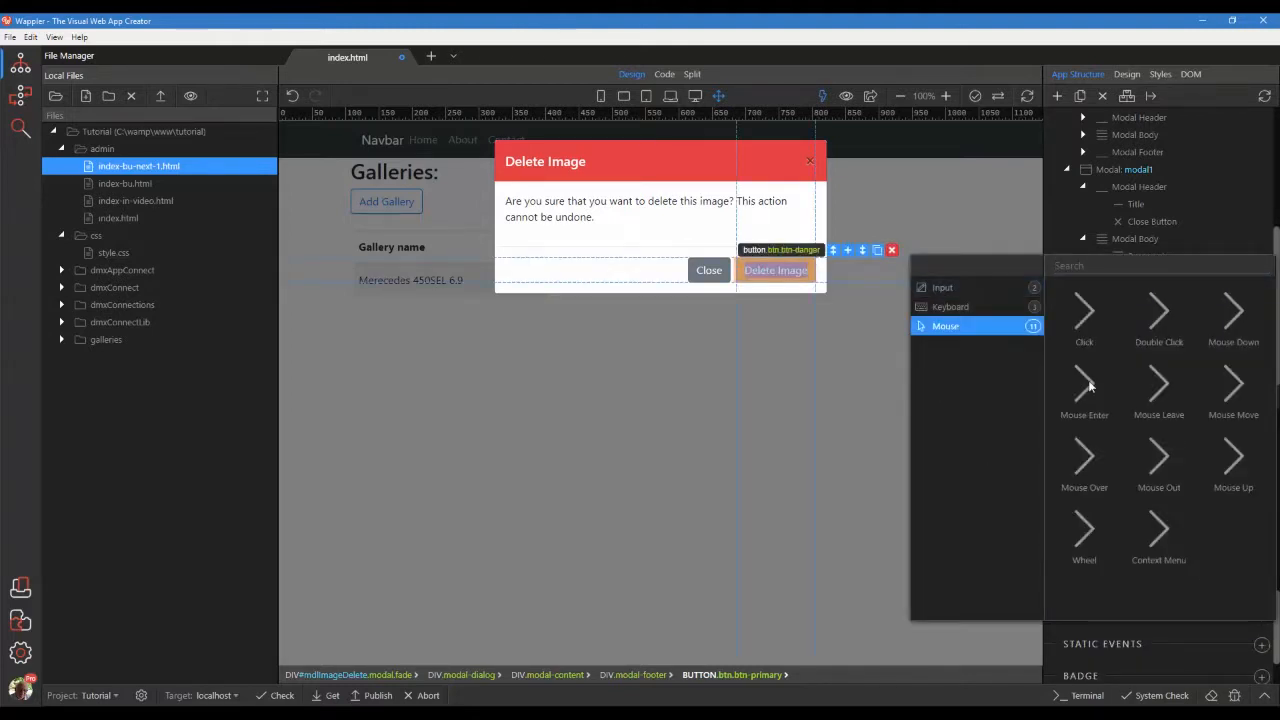
{"action": "left_click", "coordinate": [1084, 315]}
{"action": "scroll", "coordinate": [1172, 610], "scroll_direction": "down", "scroll_amount": 3}
{"action": "left_click", "coordinate": [1243, 511]}
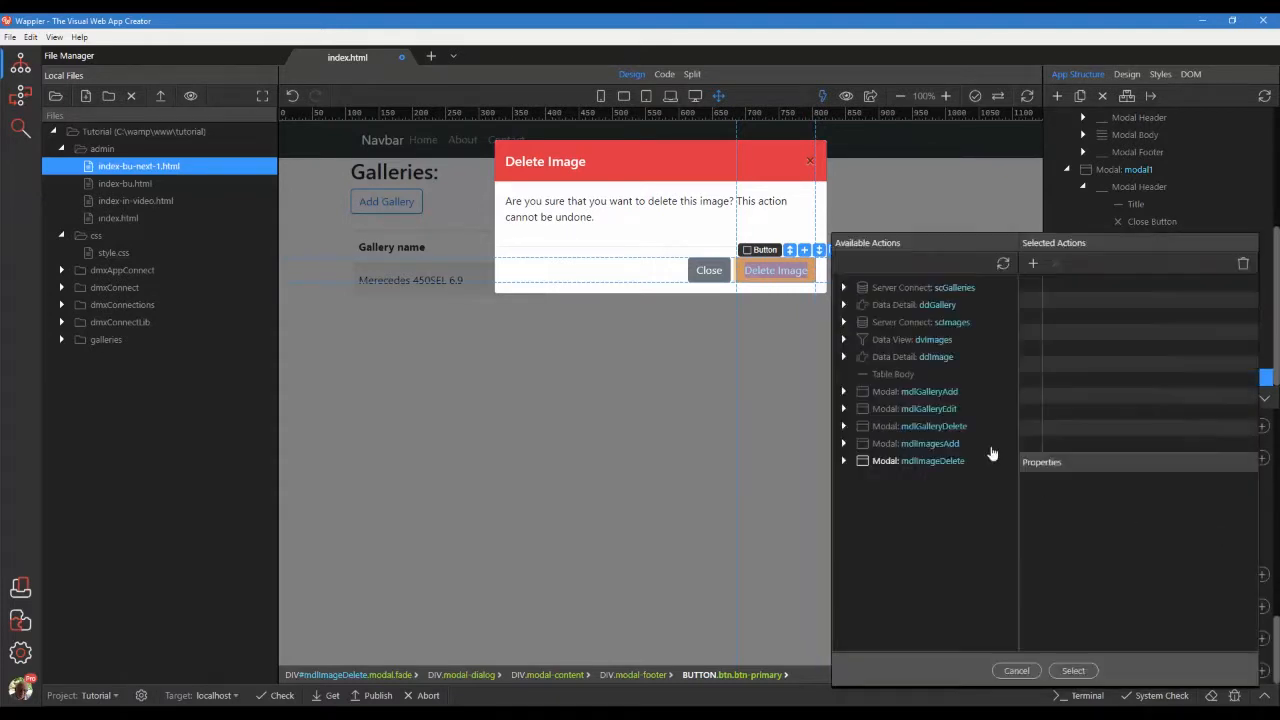
{"action": "left_click", "coordinate": [843, 461]}
{"action": "left_click", "coordinate": [921, 565]}
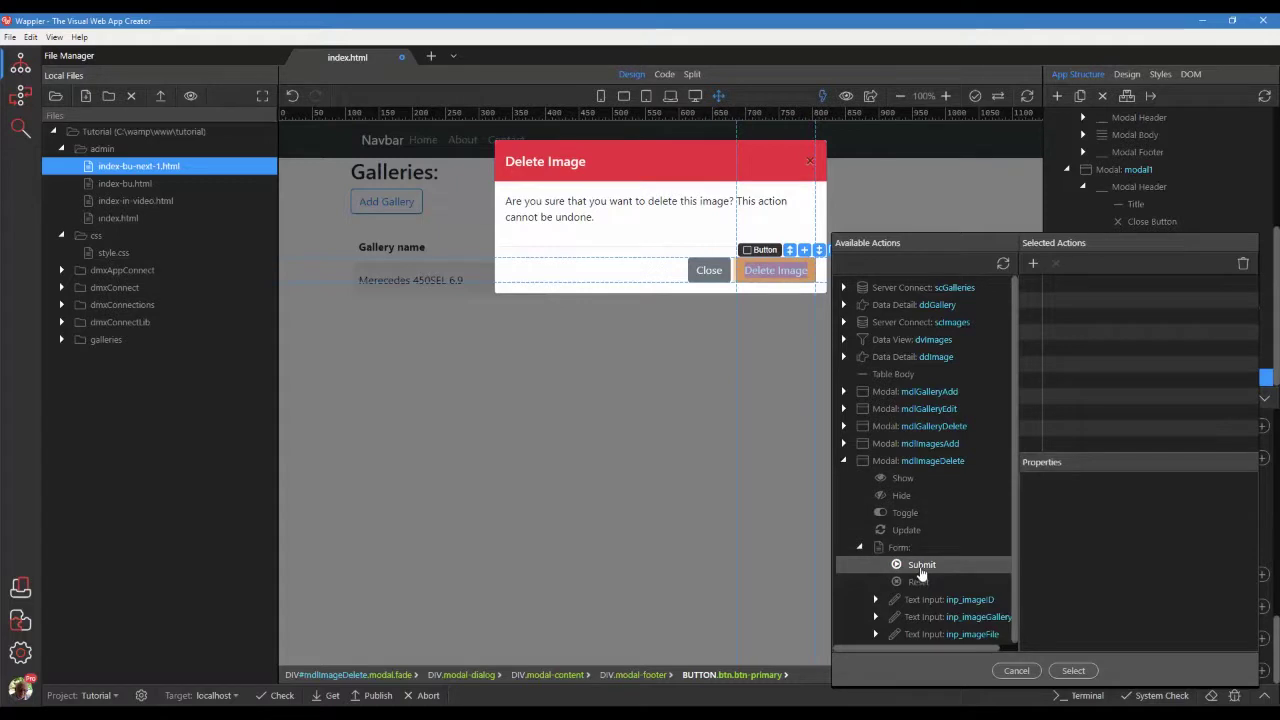
{"action": "left_click", "coordinate": [1032, 264]}
{"action": "left_click", "coordinate": [1132, 284]}
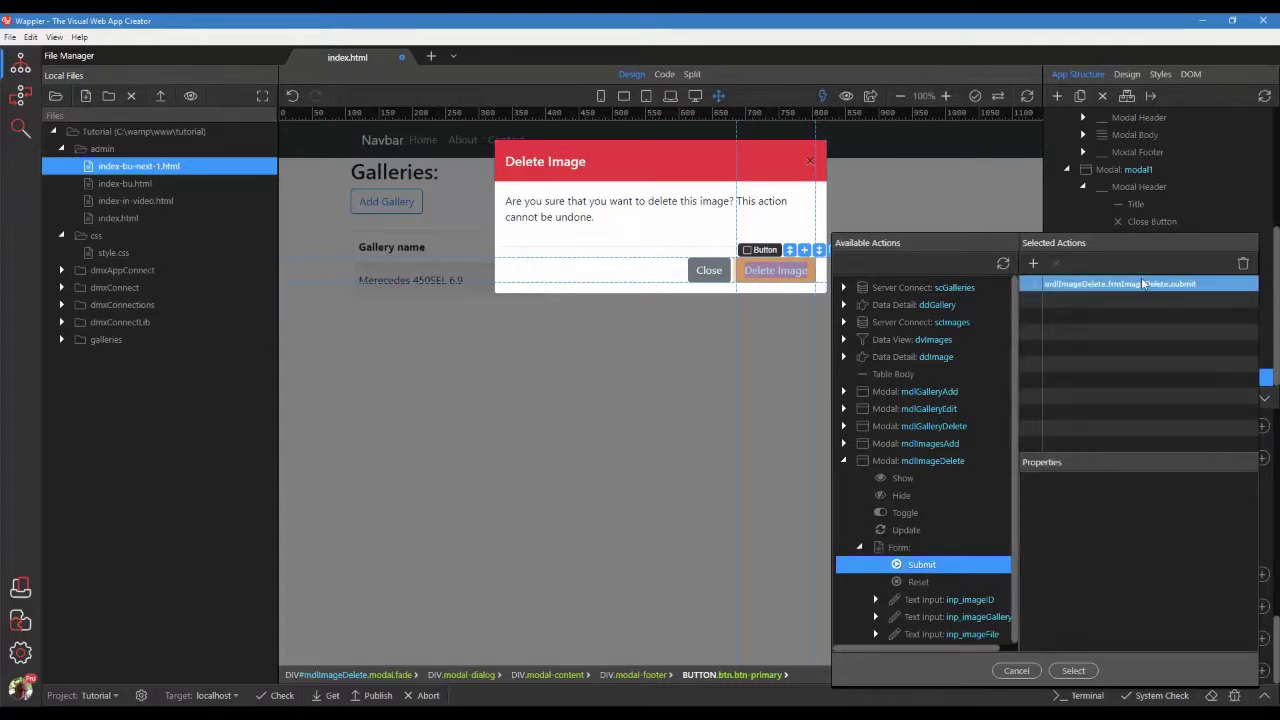
{"action": "left_click", "coordinate": [1075, 671]}
Add a Hide event on mdlImageDelete that resets frmImageDelete
{"action": "left_click", "coordinate": [671, 165]}
{"action": "left_click", "coordinate": [1137, 188]}
{"action": "scroll", "coordinate": [1173, 542], "scroll_direction": "down", "scroll_amount": 3}
{"action": "left_click", "coordinate": [1263, 640]}
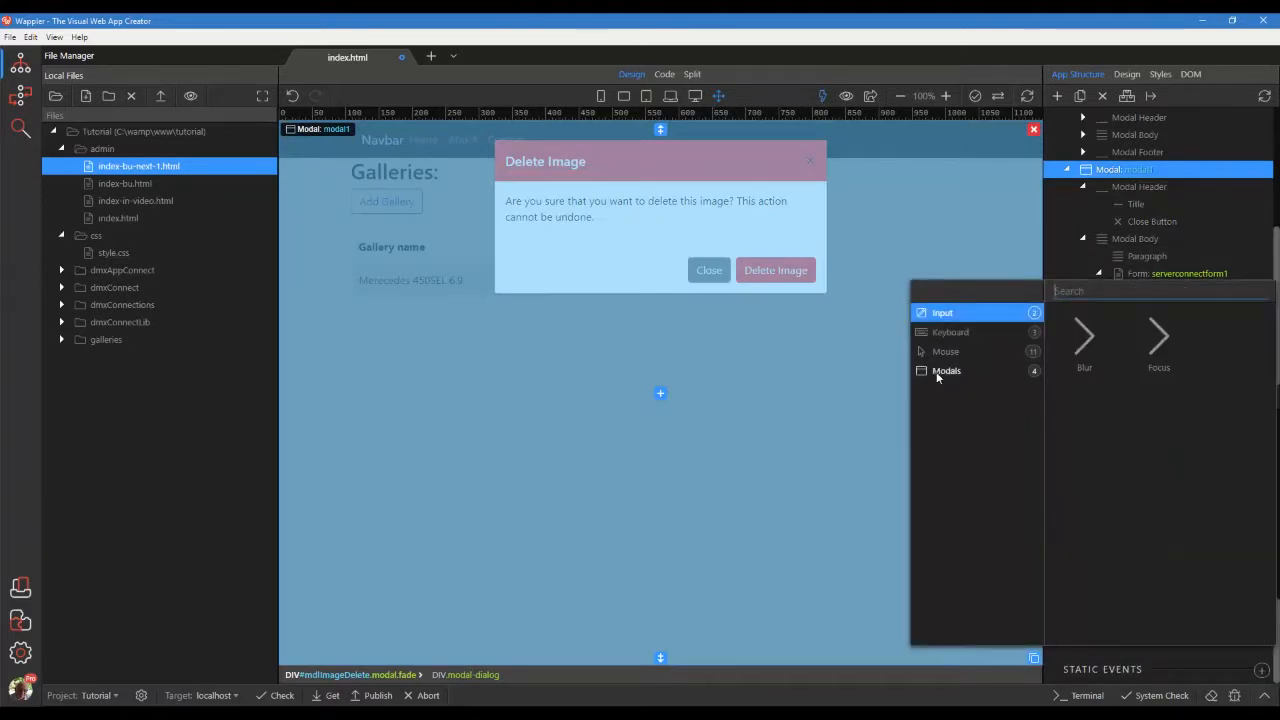
{"action": "left_click", "coordinate": [937, 376]}
{"action": "left_click", "coordinate": [1232, 342]}
{"action": "scroll", "coordinate": [1188, 637], "scroll_direction": "down", "scroll_amount": 2}
{"action": "left_click", "coordinate": [1240, 630]}
{"action": "left_click", "coordinate": [843, 461]}
{"action": "left_click", "coordinate": [918, 582]}
{"action": "left_click", "coordinate": [1033, 264]}
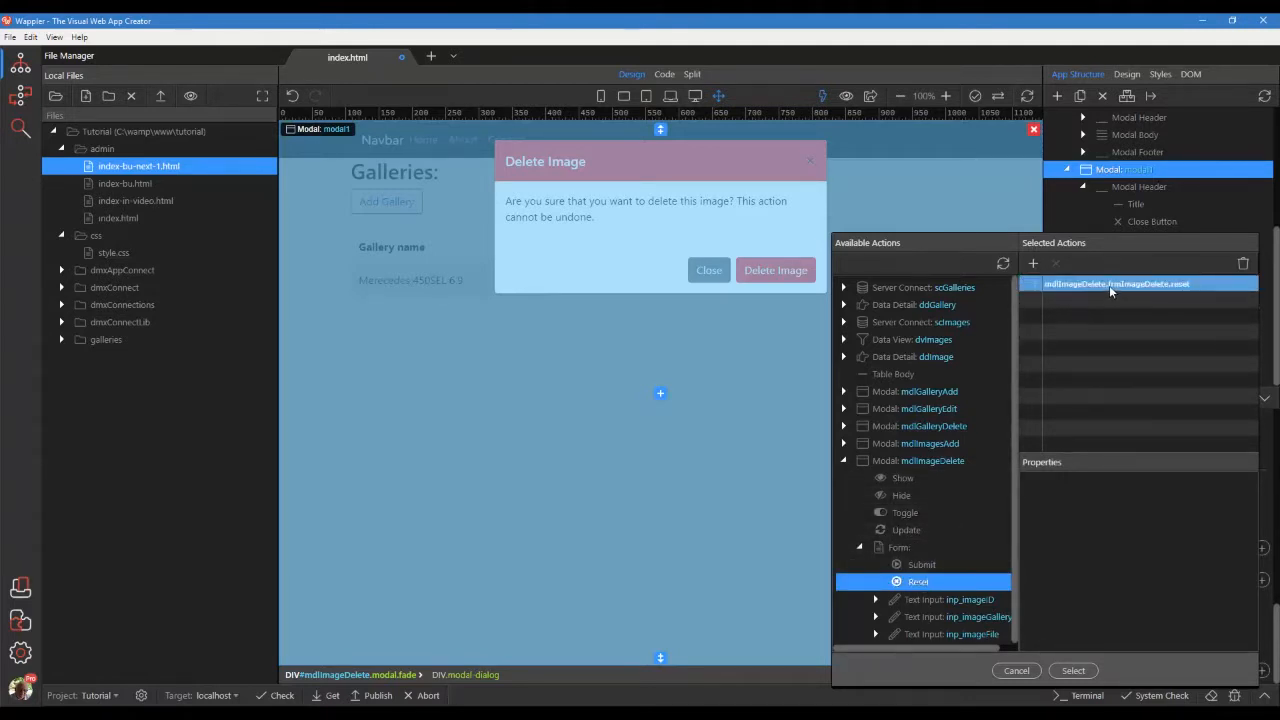
{"action": "left_click", "coordinate": [1072, 671]}
In live preview, close the modal and show the Merecedes 450SEL 6.9 gallery's images
{"action": "left_click", "coordinate": [846, 96]}
{"action": "left_click", "coordinate": [710, 271]}
{"action": "left_click", "coordinate": [429, 282]}
Leave preview and add a Click event to an image card's delete button
{"action": "left_click", "coordinate": [845, 97]}
{"action": "left_click", "coordinate": [962, 490]}
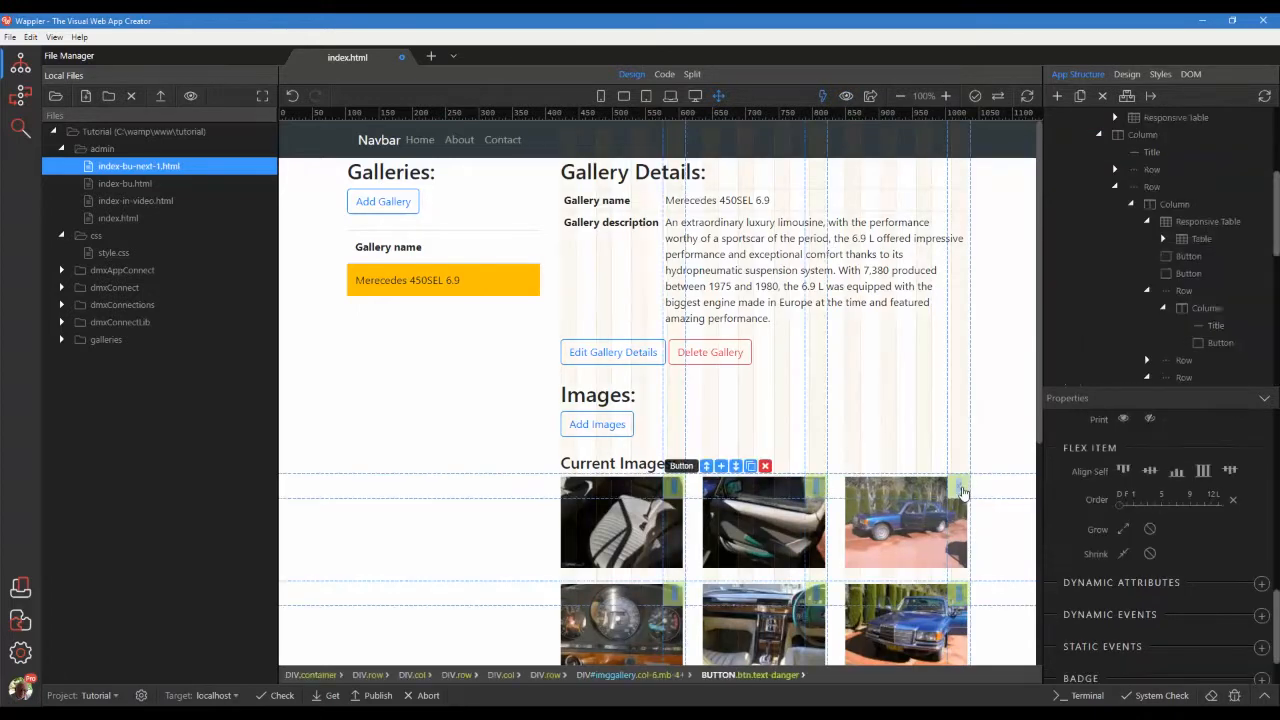
{"action": "scroll", "coordinate": [1203, 550], "scroll_direction": "down", "scroll_amount": 2}
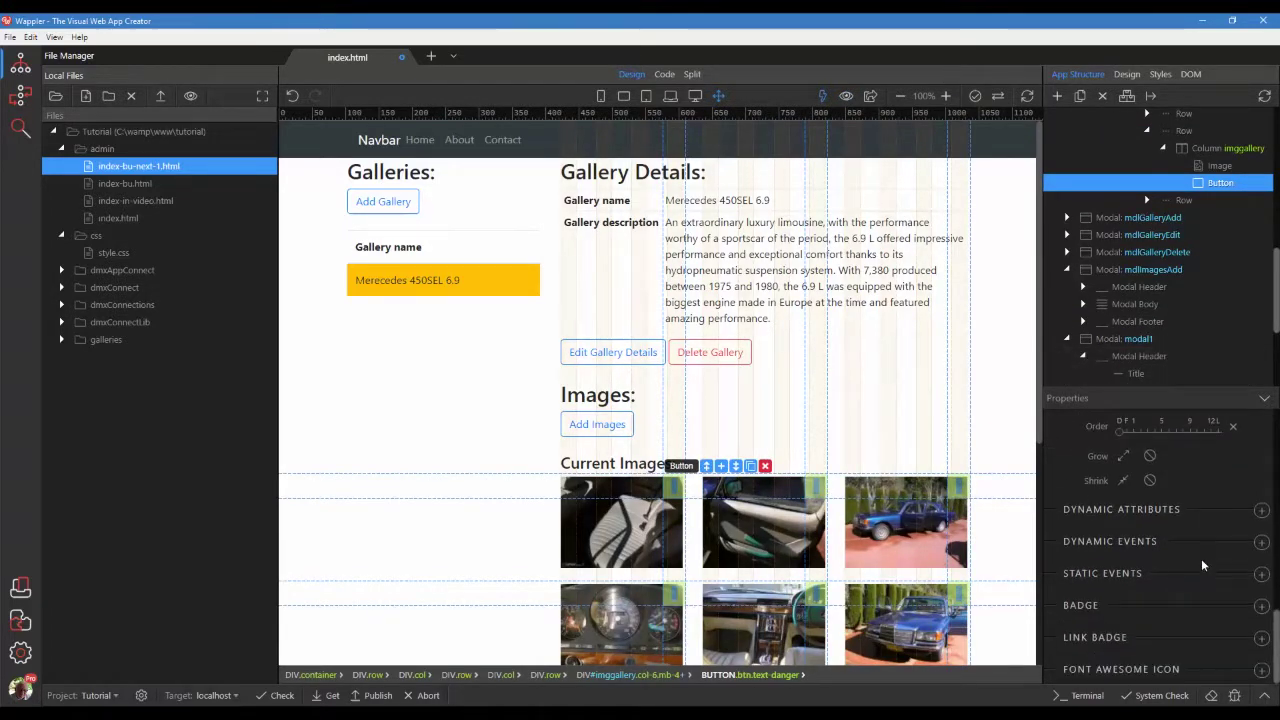
{"action": "left_click", "coordinate": [1261, 543]}
{"action": "left_click", "coordinate": [940, 257]}
{"action": "left_click", "coordinate": [1084, 245]}
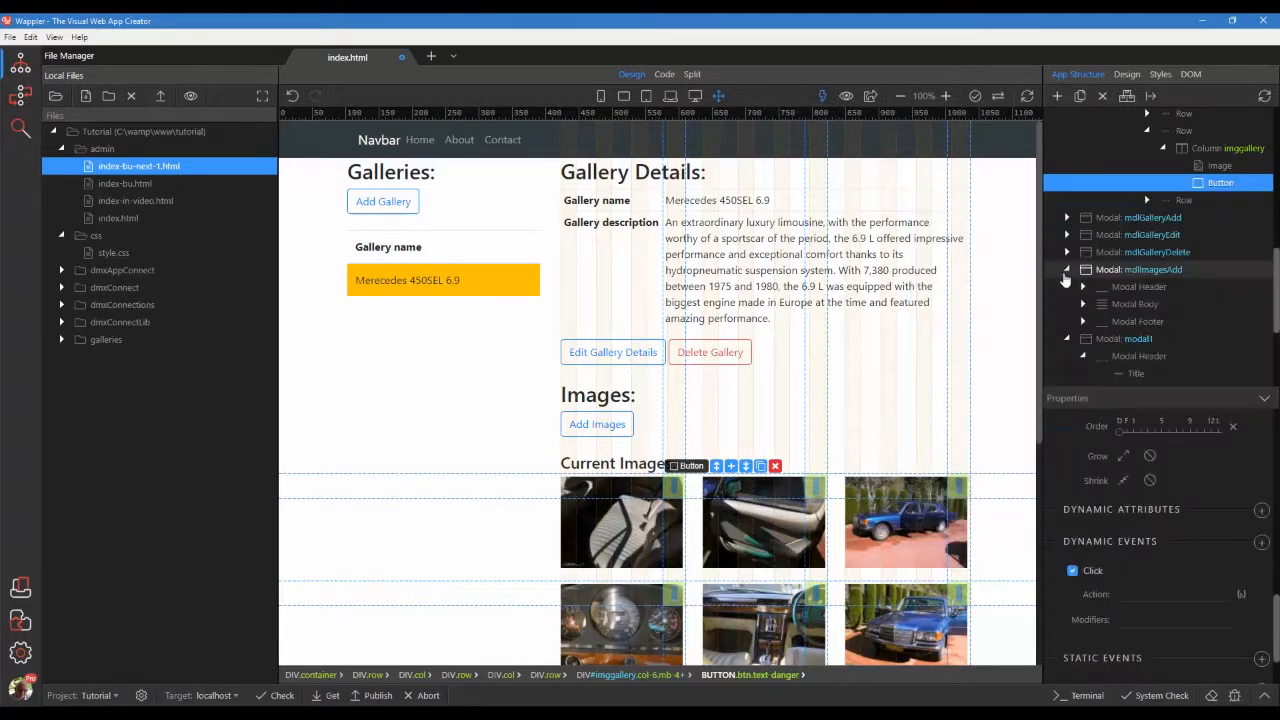
Add a ddImage.select action keyed on imageID, trimming the ddImage.data. prefix
{"action": "left_click", "coordinate": [1240, 595]}
{"action": "left_click", "coordinate": [844, 340]}
{"action": "left_click", "coordinate": [844, 342]}
{"action": "left_click", "coordinate": [844, 357]}
{"action": "left_click", "coordinate": [903, 374]}
{"action": "left_click", "coordinate": [1033, 264]}
{"action": "left_click", "coordinate": [1078, 290]}
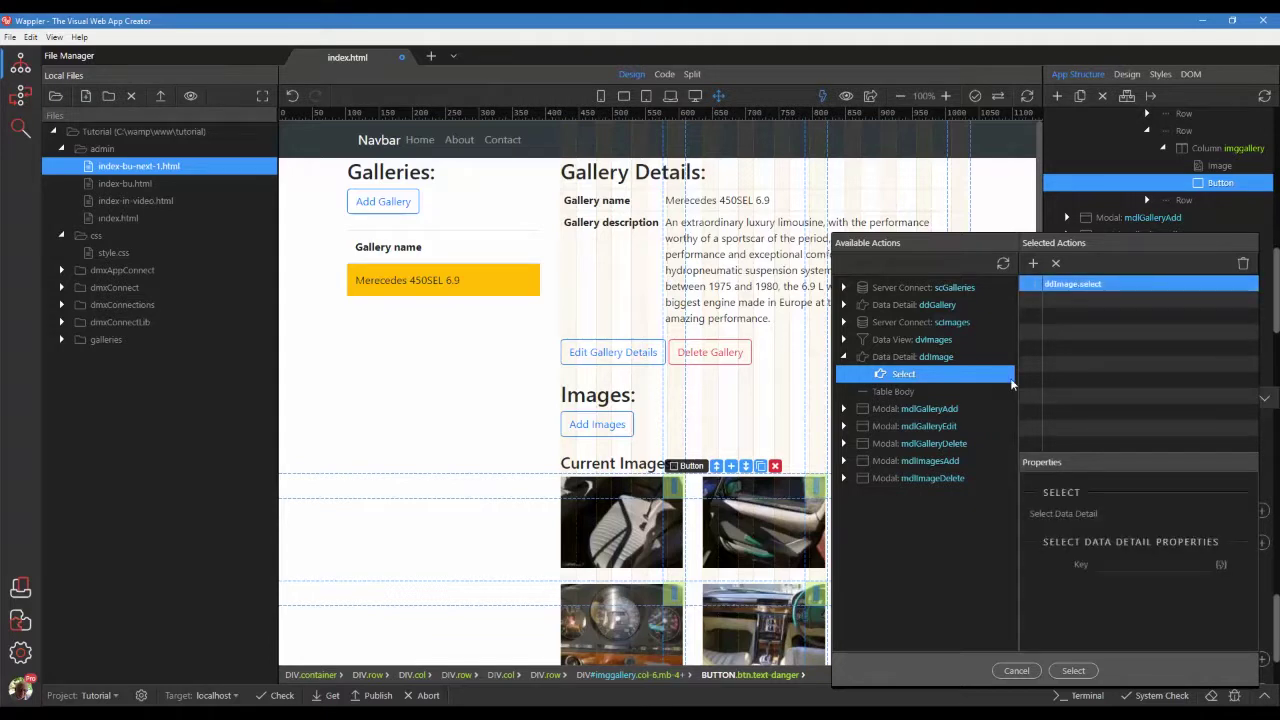
{"action": "left_click", "coordinate": [1220, 565]}
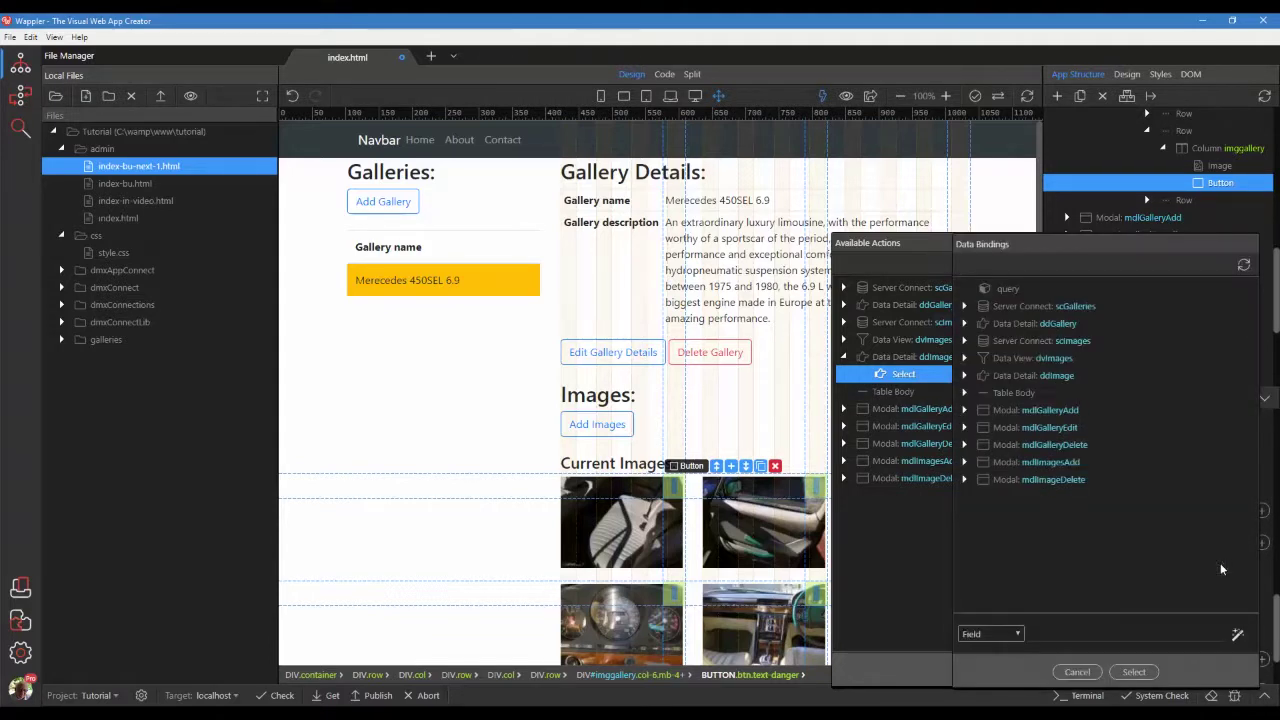
{"action": "left_click", "coordinate": [966, 376]}
{"action": "left_click", "coordinate": [996, 393]}
{"action": "left_click", "coordinate": [1032, 411]}
{"action": "left_click", "coordinate": [1134, 672]}
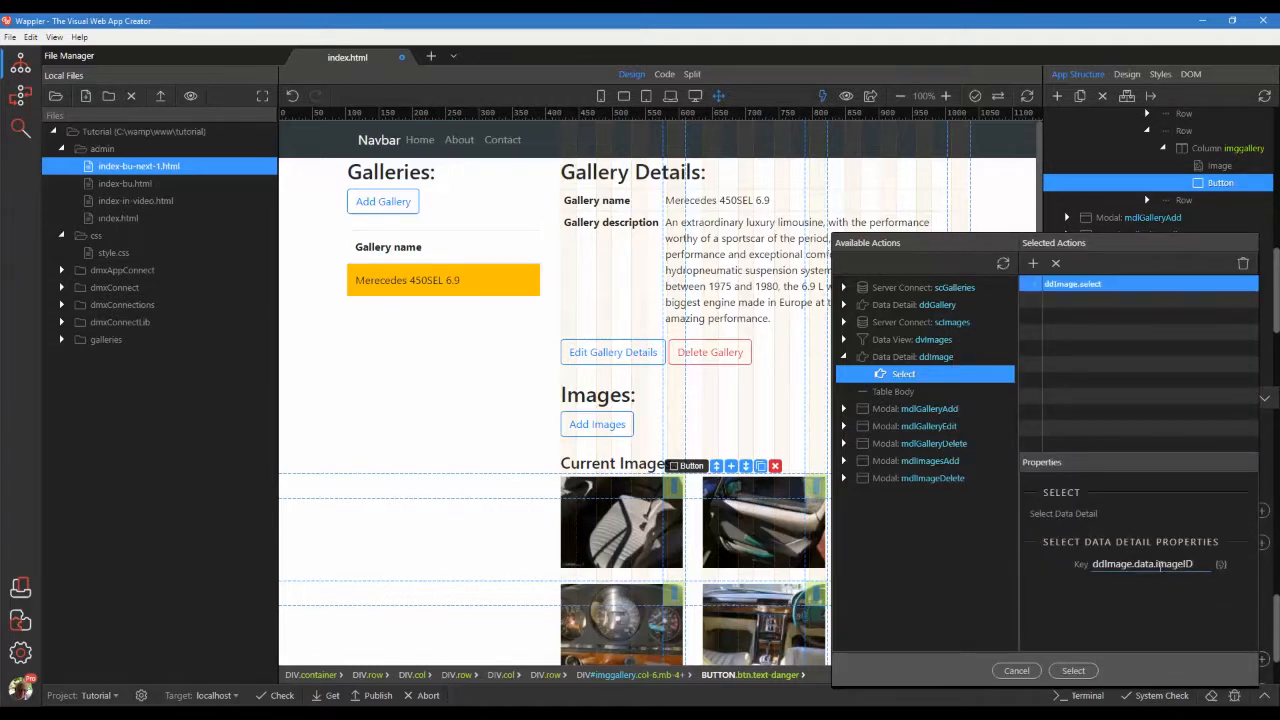
{"action": "left_click_drag", "start_coordinate": [1157, 564], "coordinate": [1074, 569]}
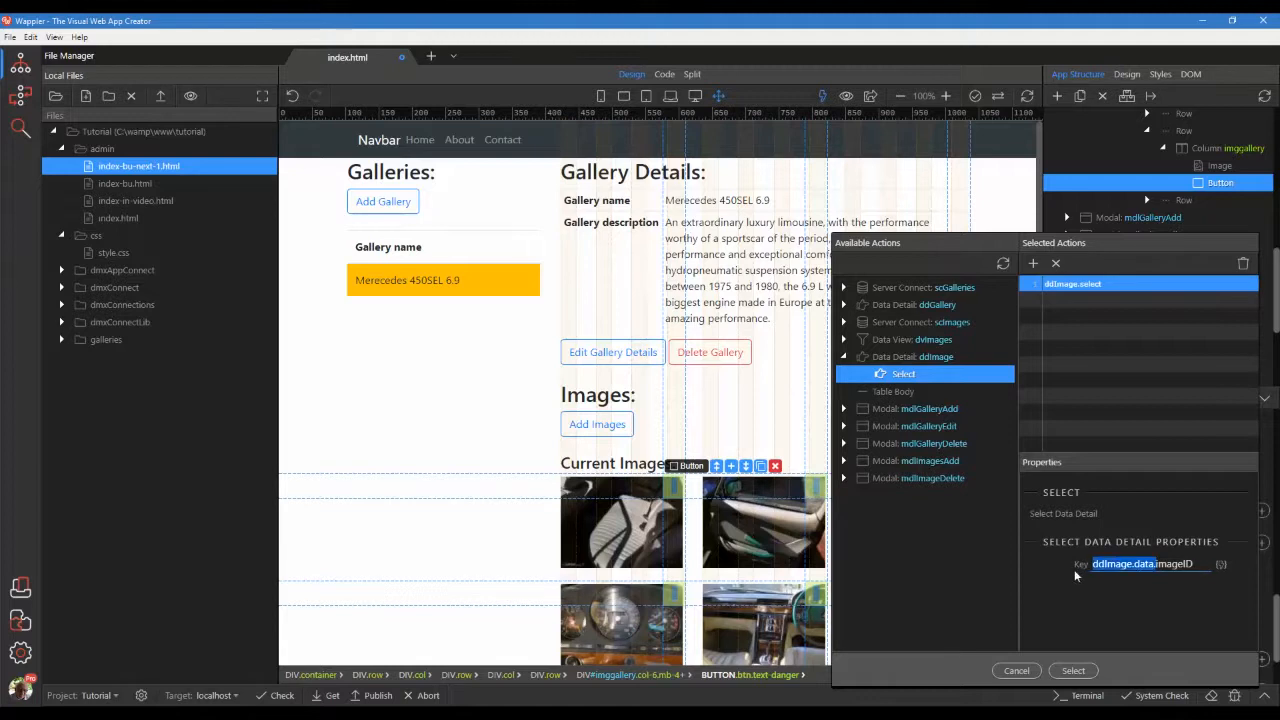
{"action": "key", "text": "Delete"}
{"action": "left_click", "coordinate": [845, 480]}
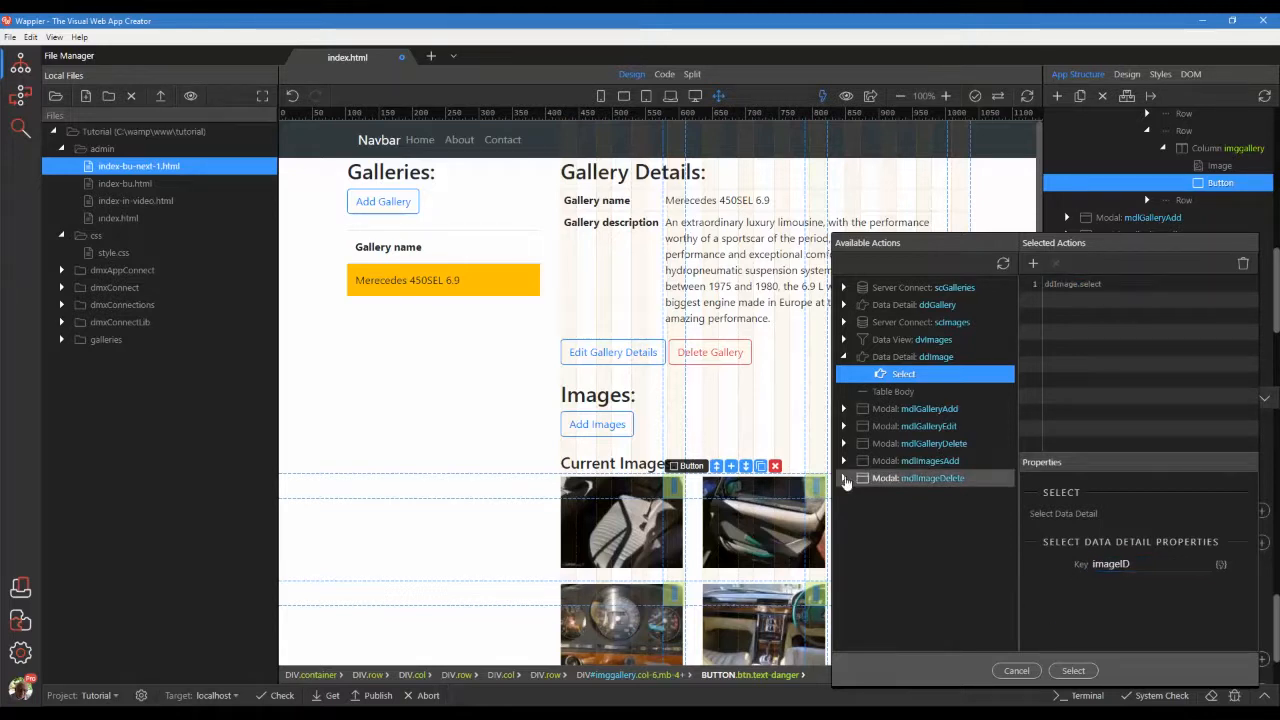
Add mdlImageDelete.show as the second click action and confirm
{"action": "left_click", "coordinate": [845, 480]}
{"action": "left_click", "coordinate": [903, 496]}
{"action": "left_click", "coordinate": [1034, 264]}
{"action": "left_click", "coordinate": [1073, 670]}
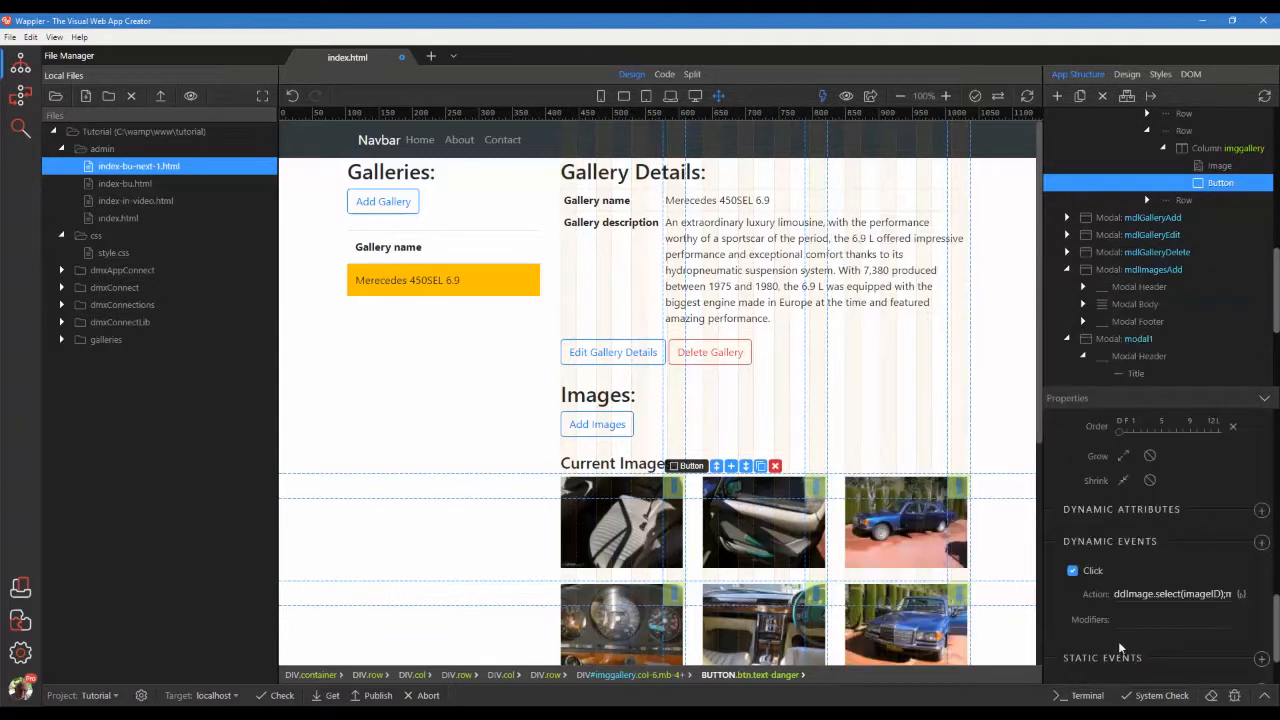
Save the page, then remove the last gallery image via the Delete Image modal confirmation
{"action": "left_click", "coordinate": [10, 37]}
{"action": "left_click", "coordinate": [46, 112]}
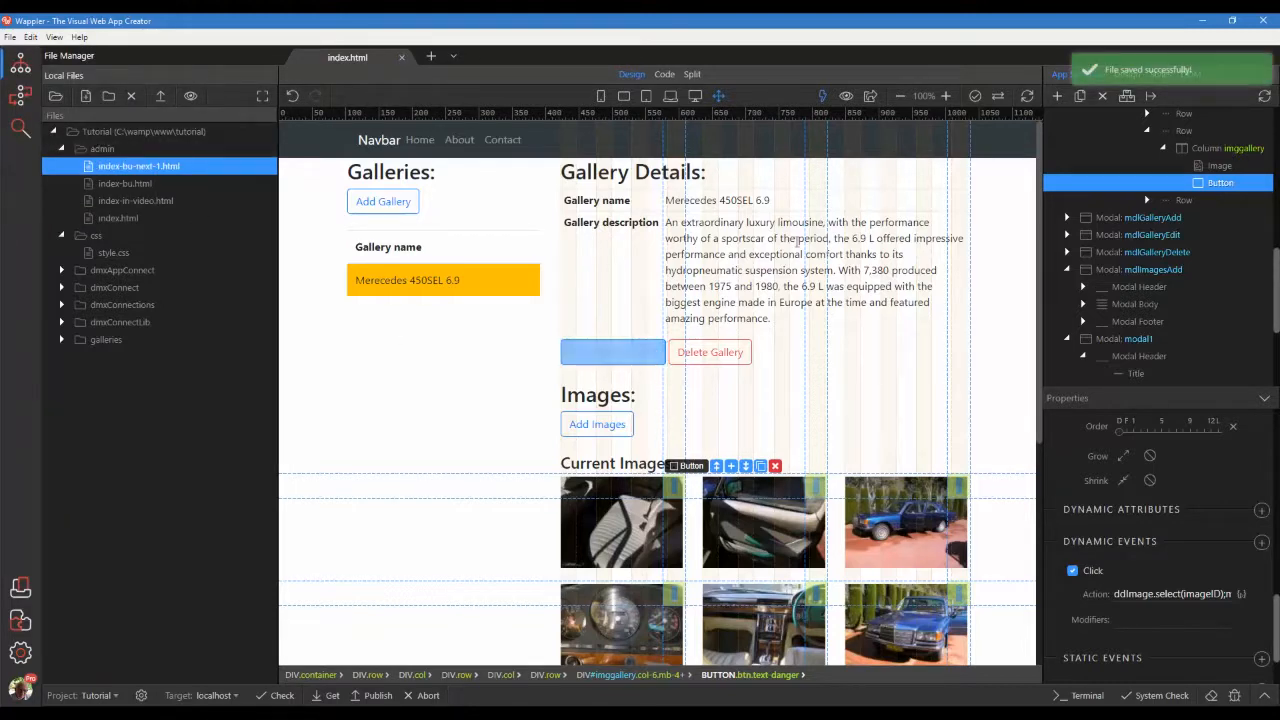
{"action": "scroll", "coordinate": [980, 492], "scroll_direction": "down", "scroll_amount": 3}
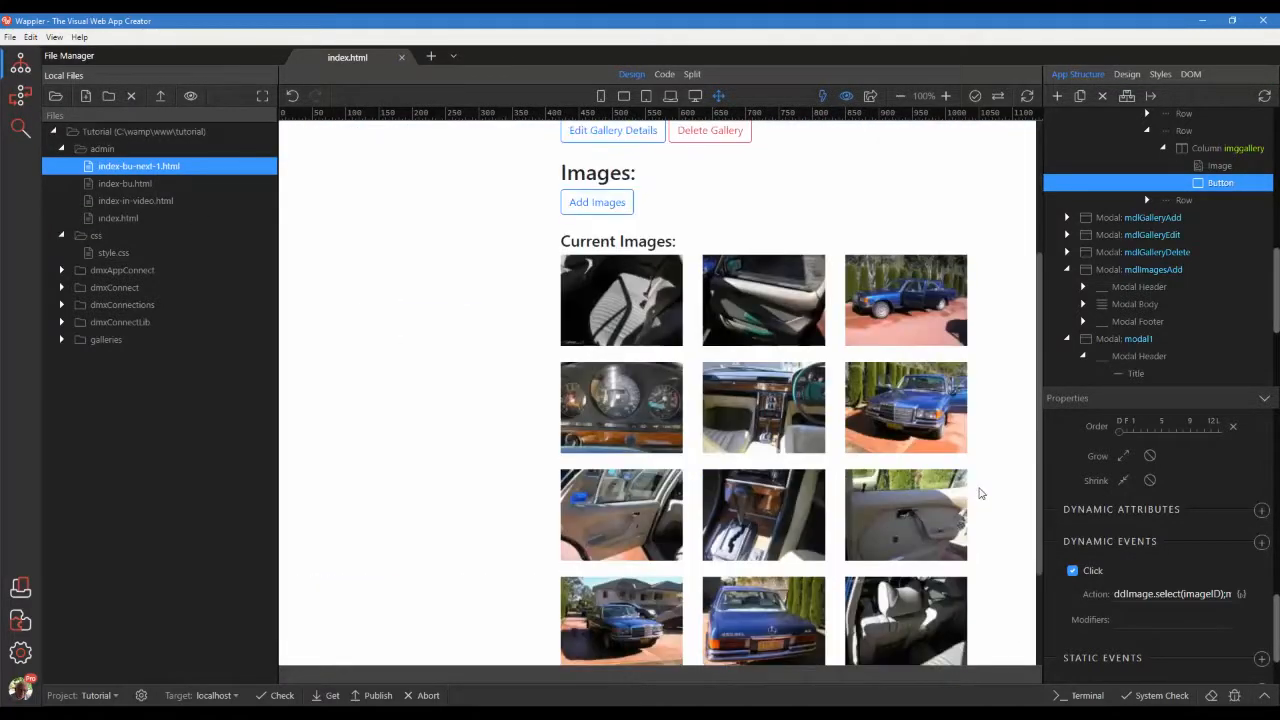
{"action": "scroll", "coordinate": [980, 492], "scroll_direction": "down", "scroll_amount": 3}
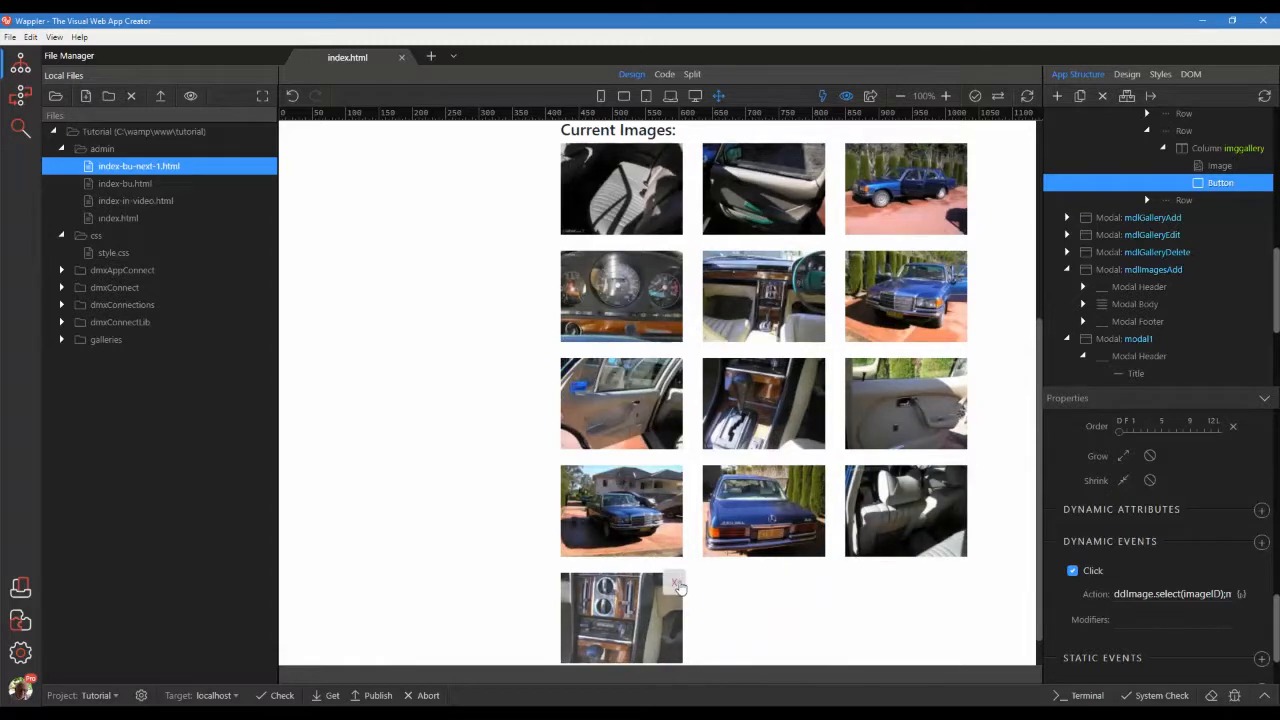
{"action": "left_click", "coordinate": [678, 586]}
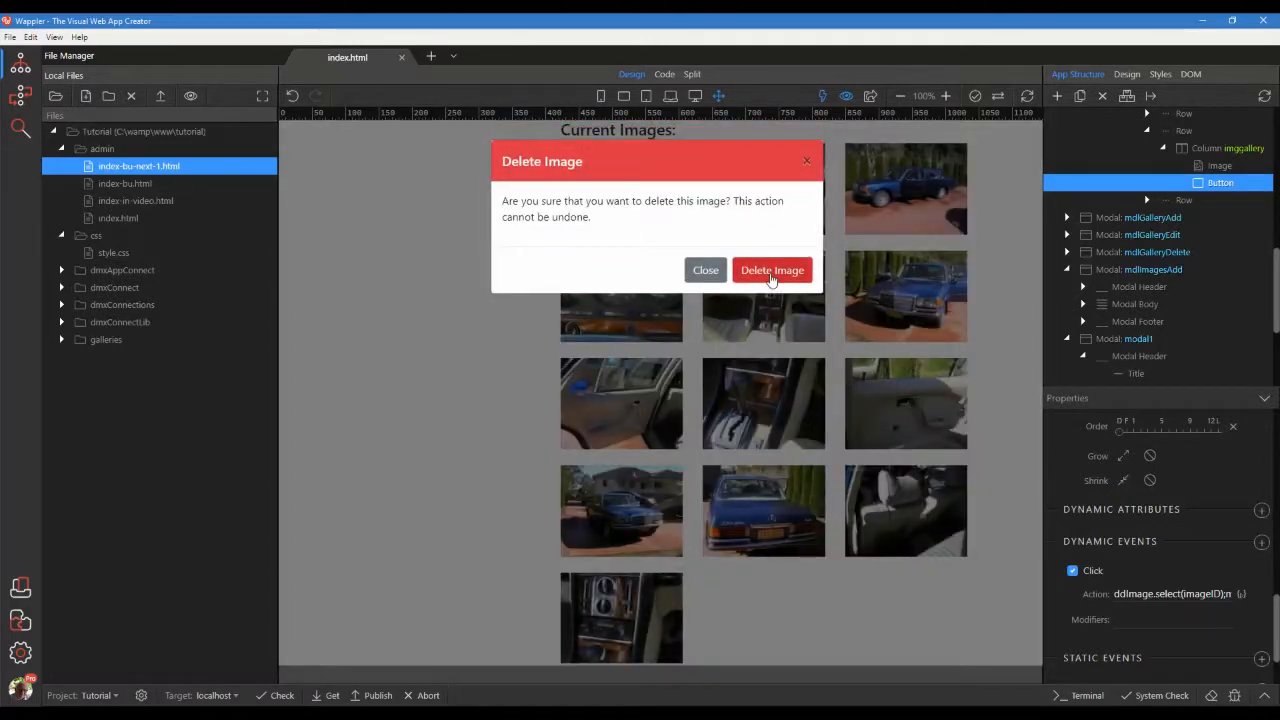
{"action": "left_click", "coordinate": [770, 271]}
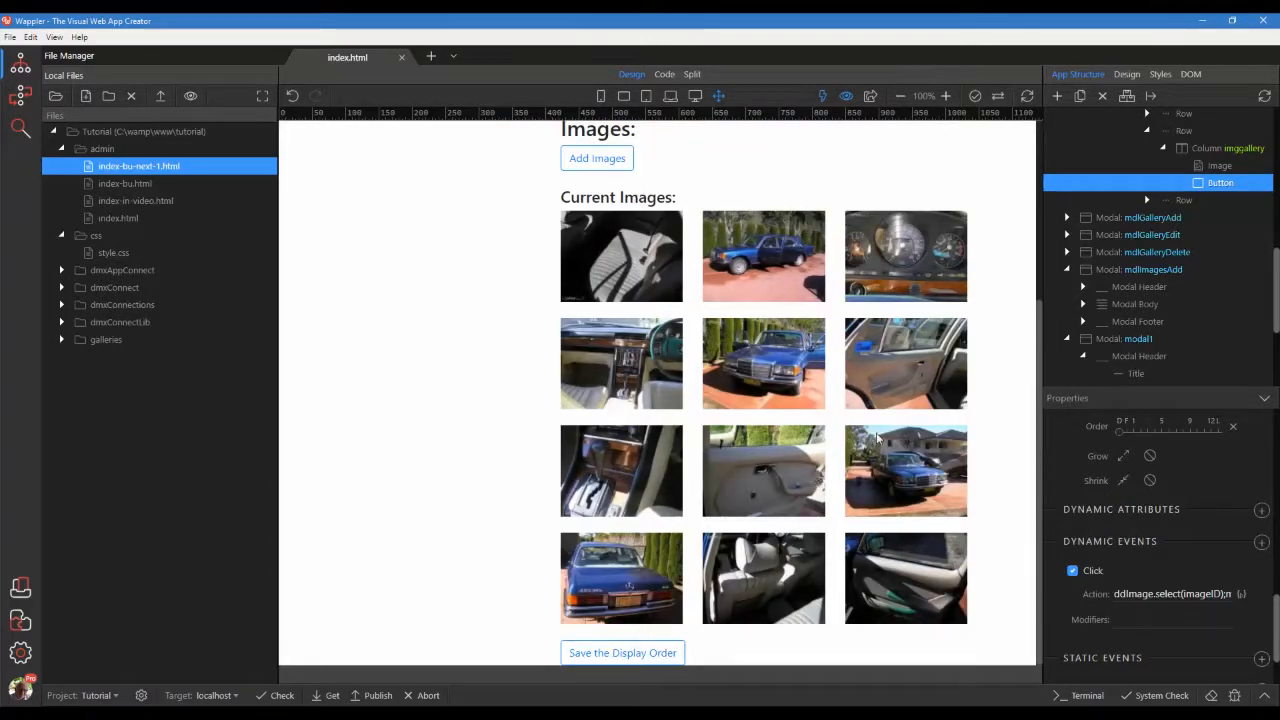